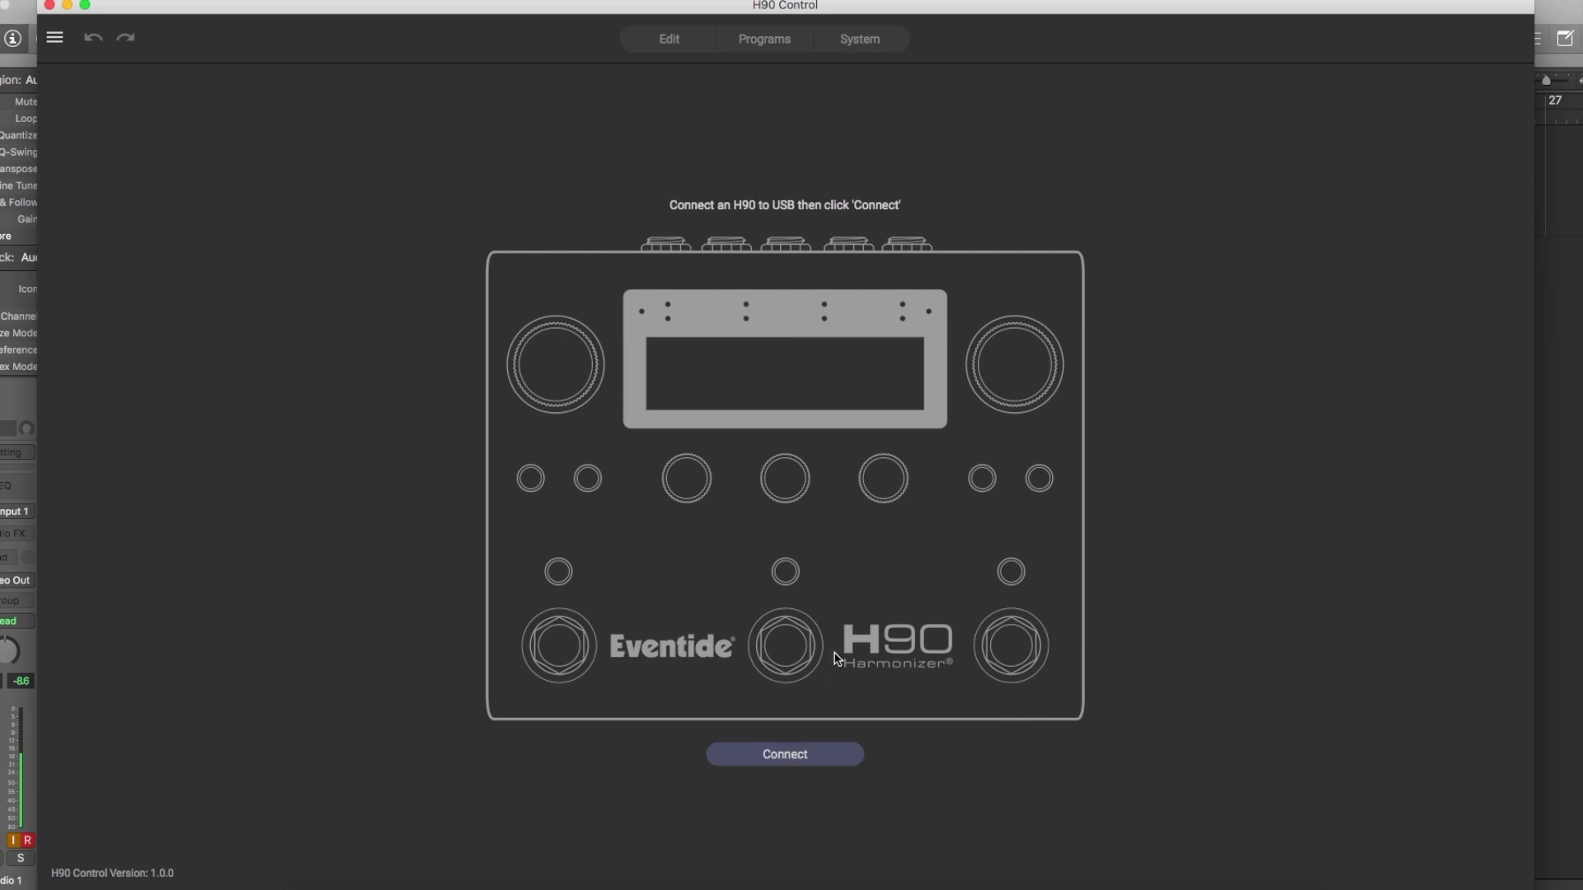
# Connect H90 Control to the H90 pedal over USB so What Bassist! loads from User 2.
pyautogui.click(821, 763)
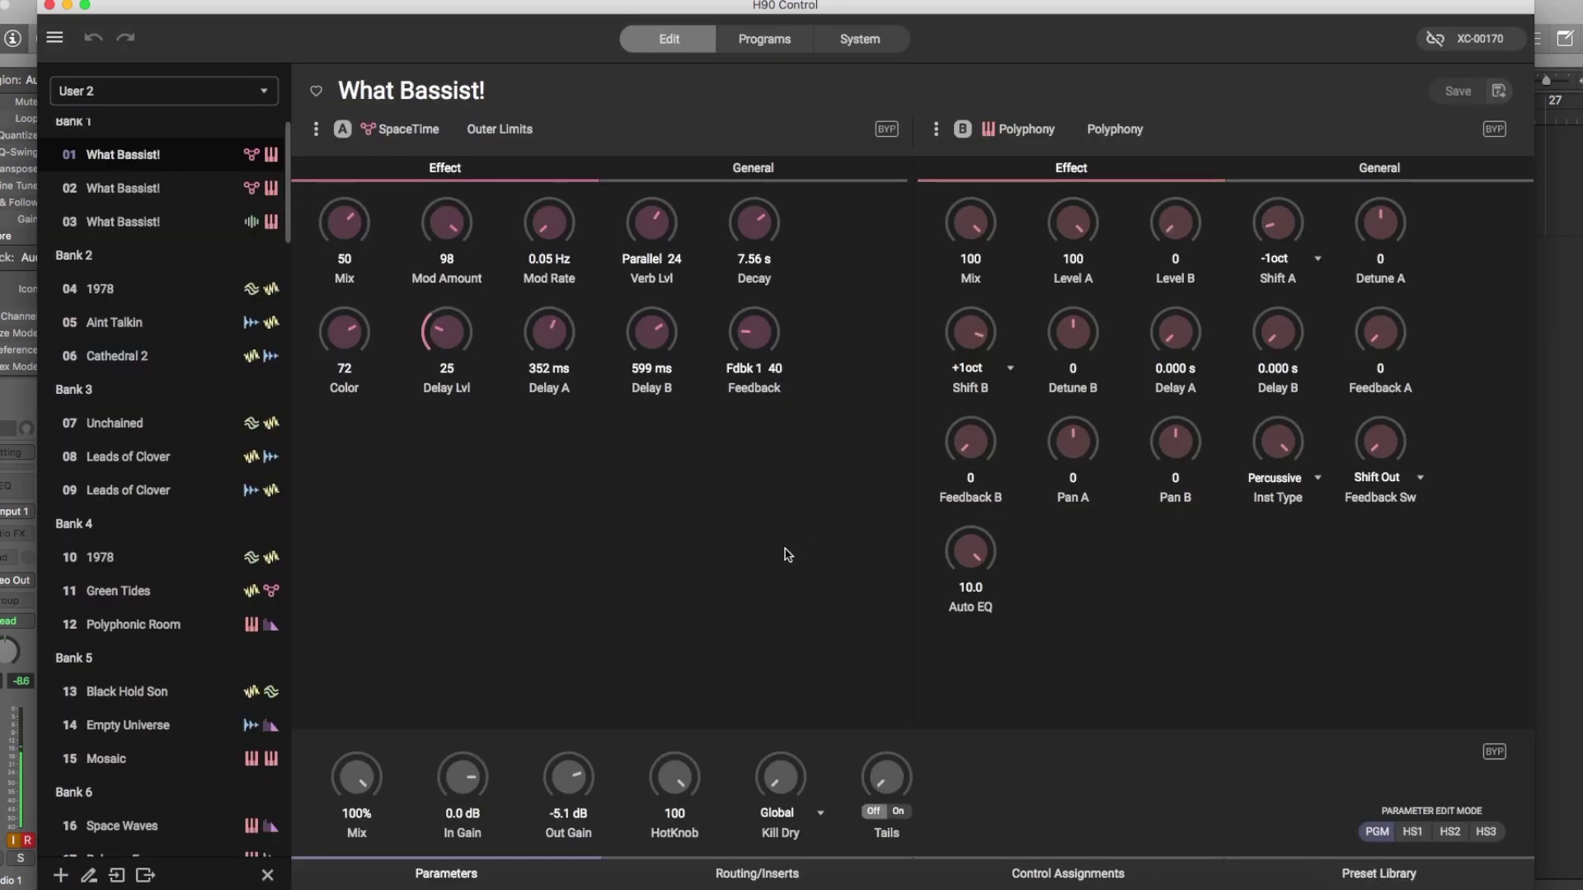
# Switch to the User 1 program list, loading Clean Ambient, and browse its presets.
pyautogui.click(247, 92)
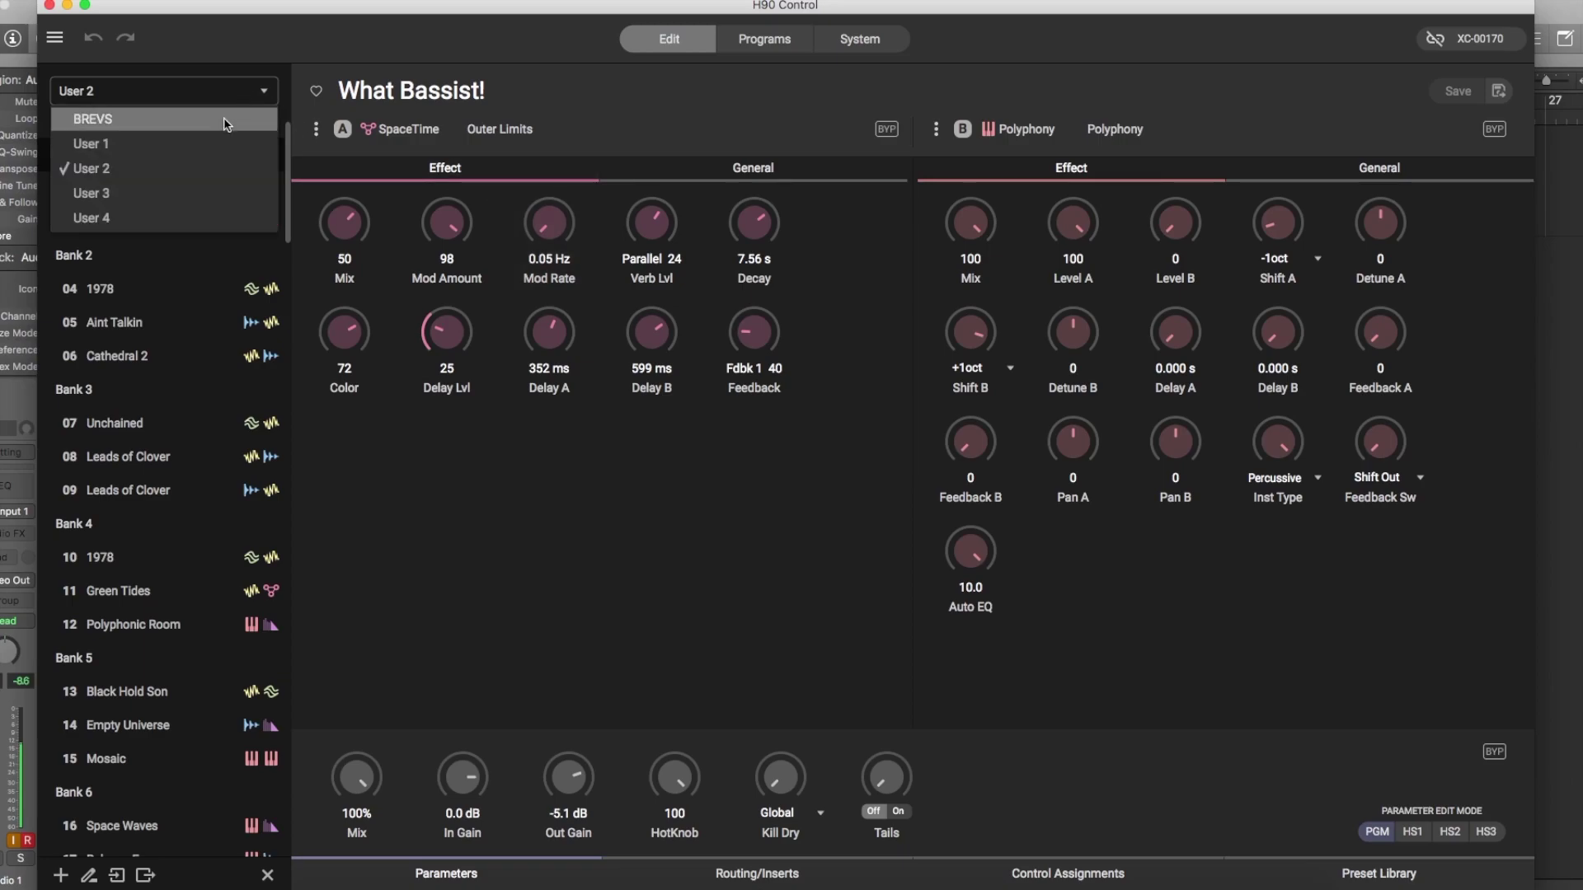
pyautogui.click(216, 145)
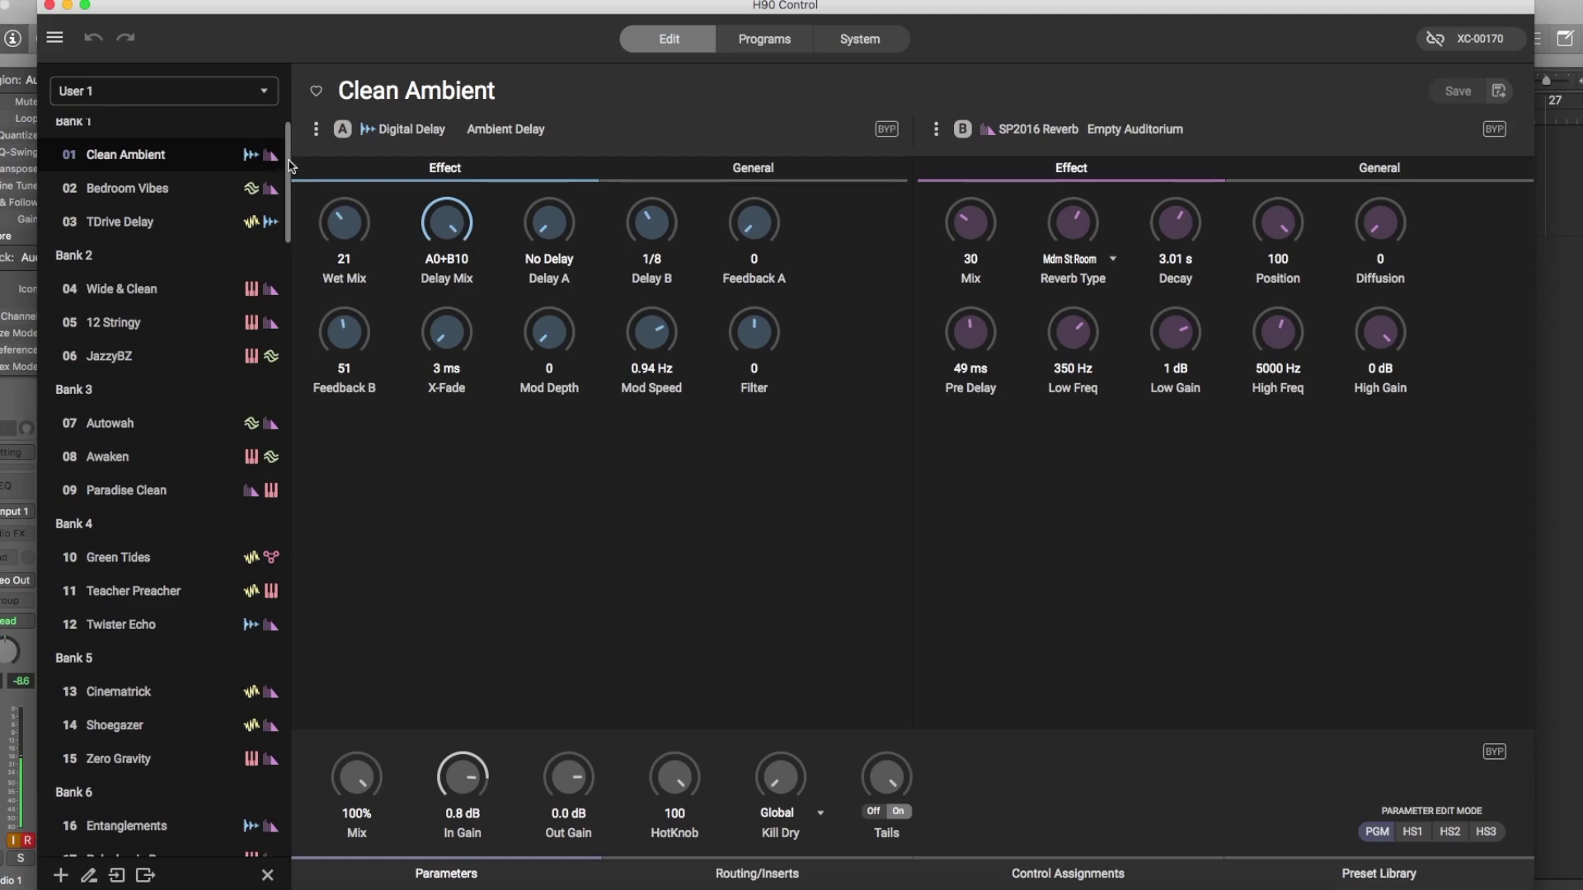
pyautogui.moveTo(289, 167); pyautogui.dragTo(298, 124)
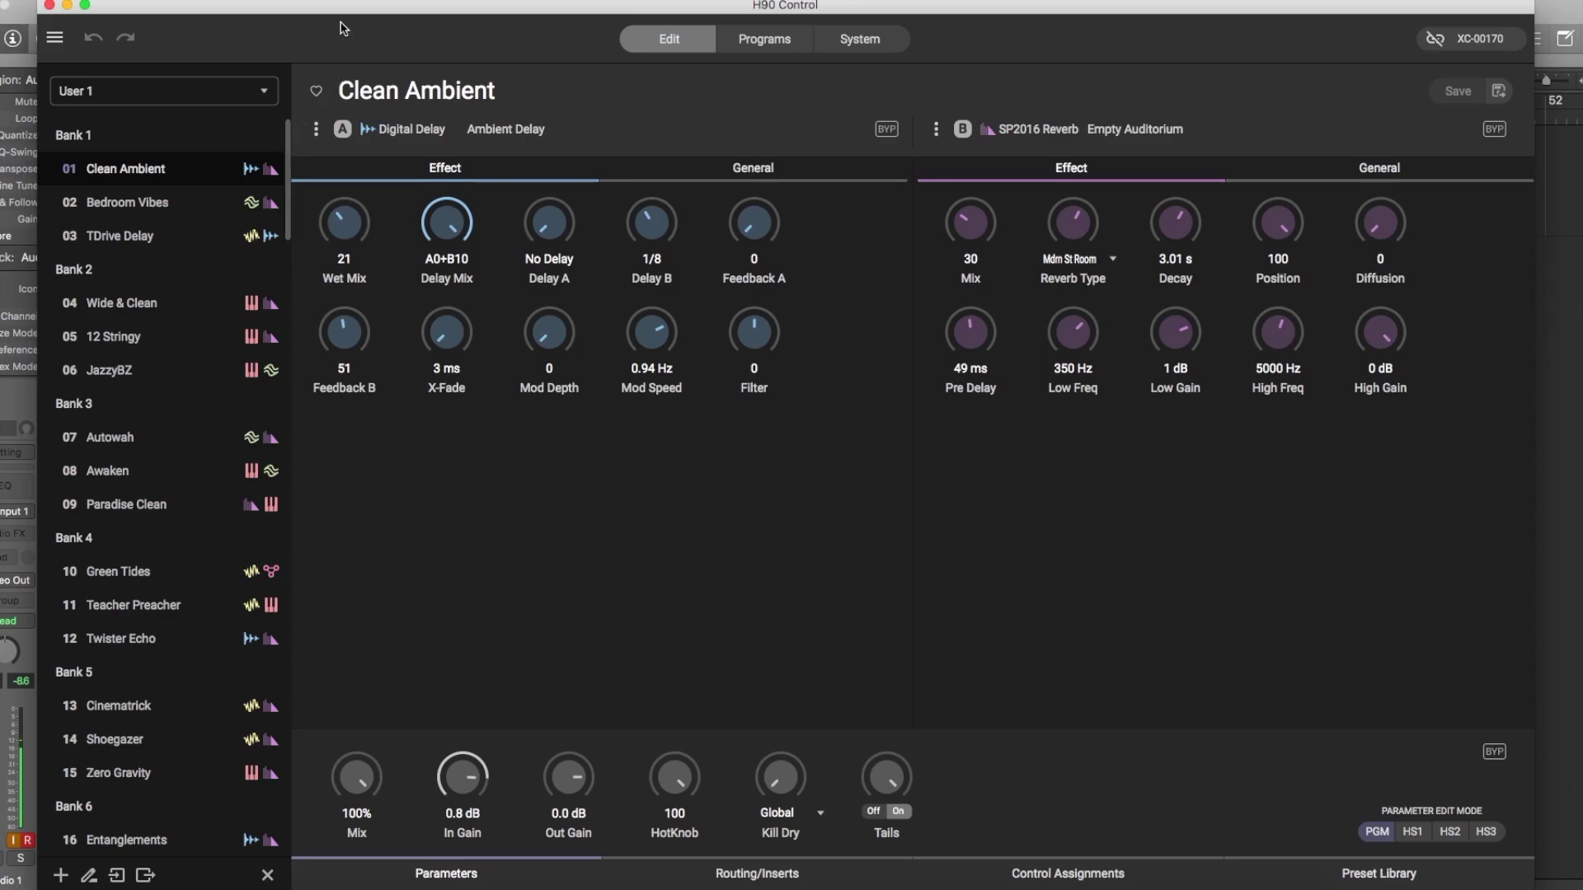
pyautogui.moveTo(342, 16); pyautogui.dragTo(296, 16)
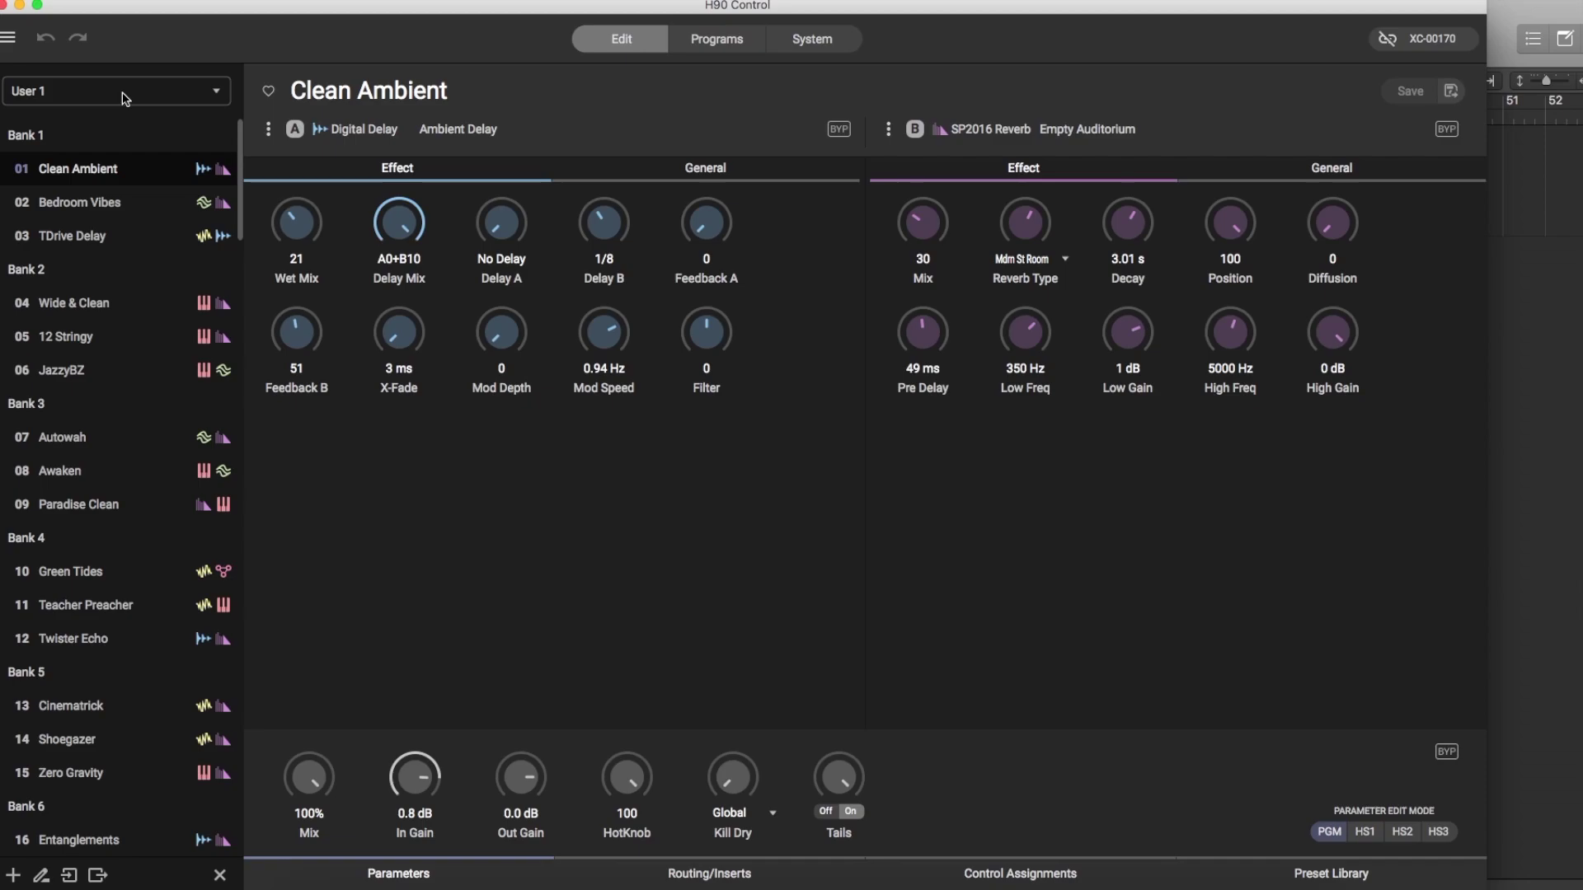
# Copy Clean Ambient from User 1 and paste it over the INIT Program in User 2 slot 23.
pyautogui.rightClick(208, 185)
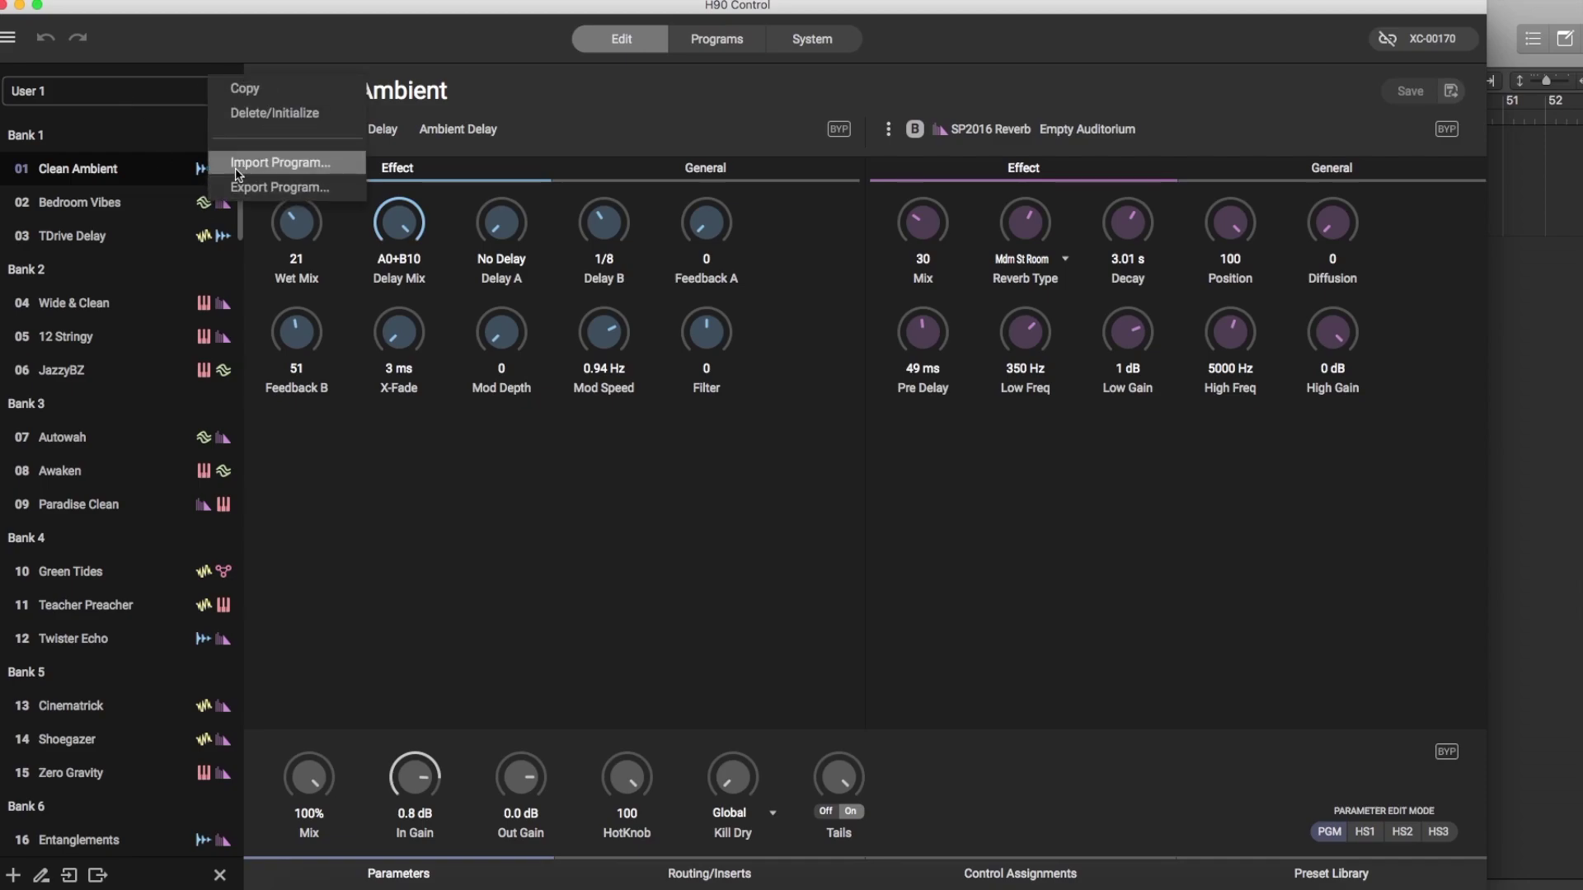
pyautogui.click(247, 90)
pyautogui.click(204, 100)
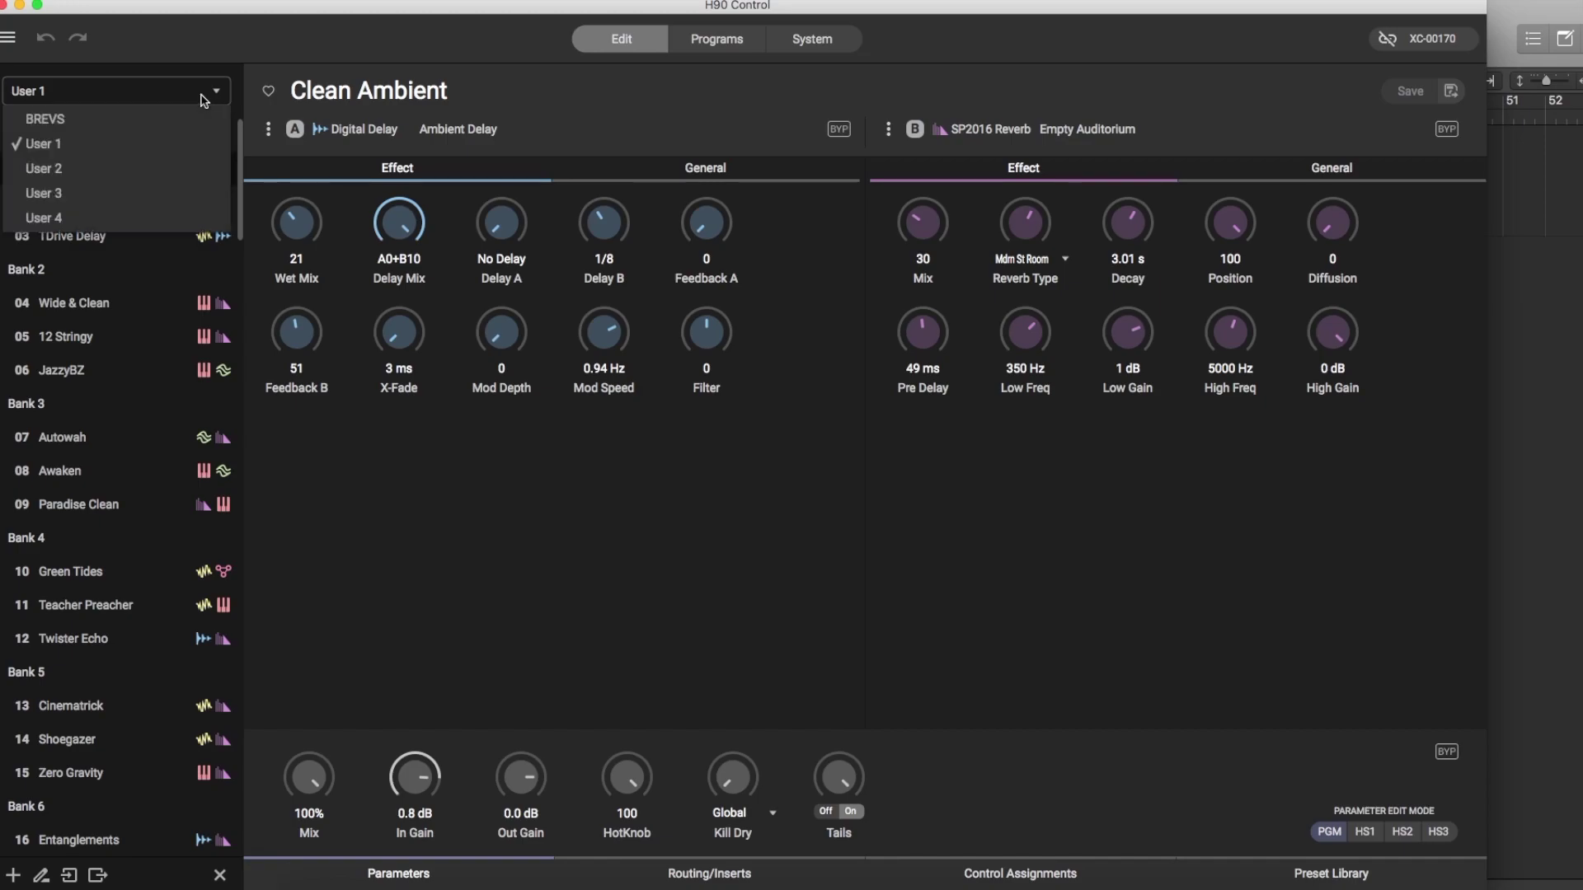
pyautogui.click(174, 167)
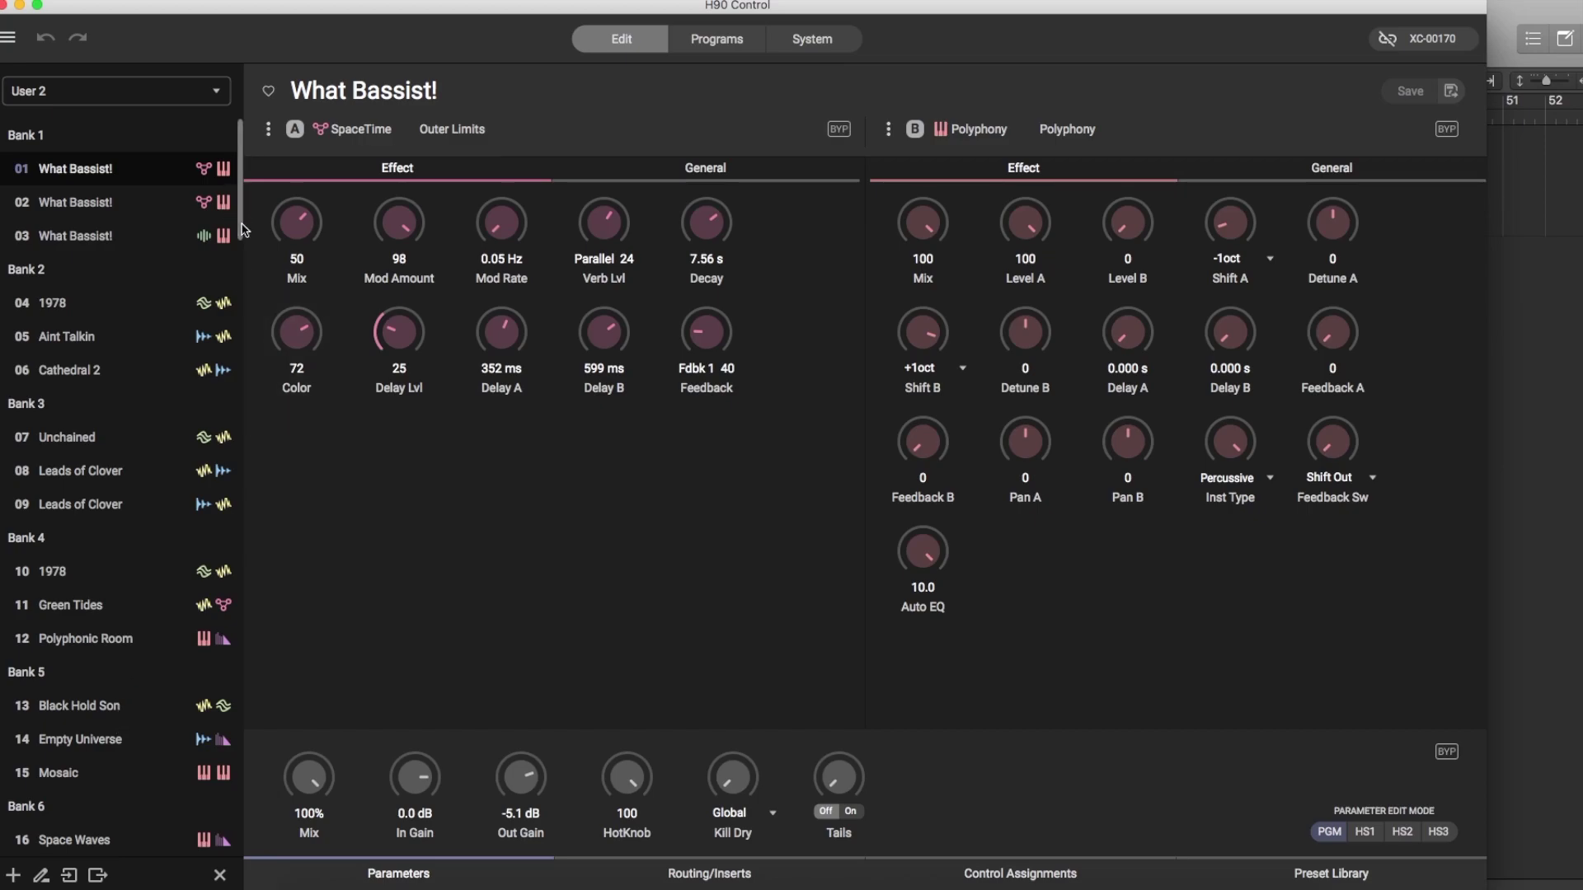
pyautogui.scroll(-10, 244, 230)
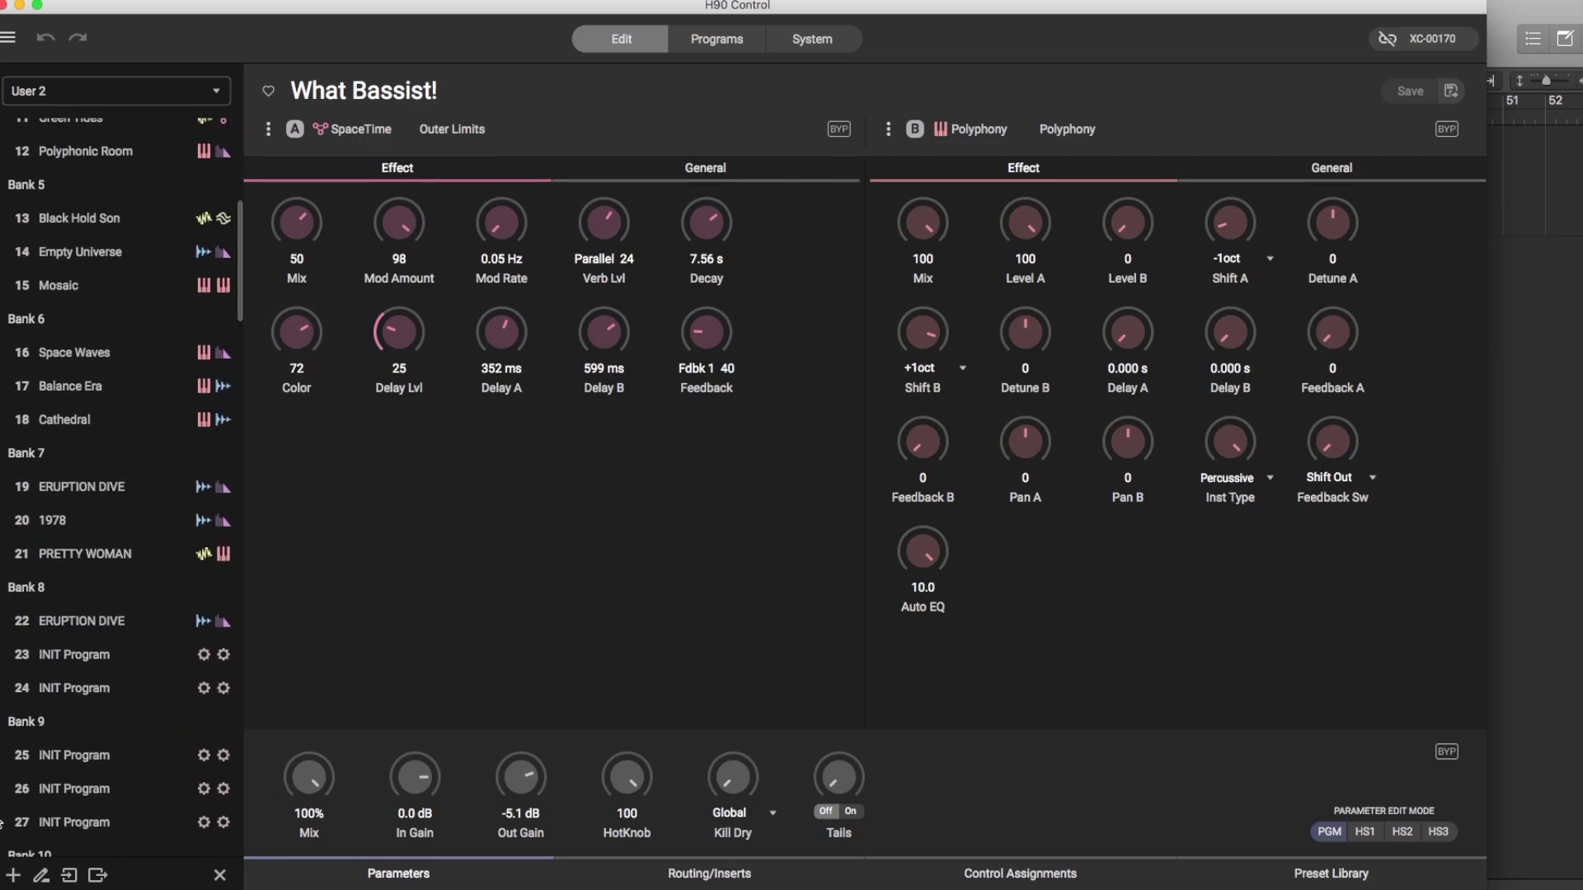
pyautogui.click(69, 665)
pyautogui.rightClick(212, 664)
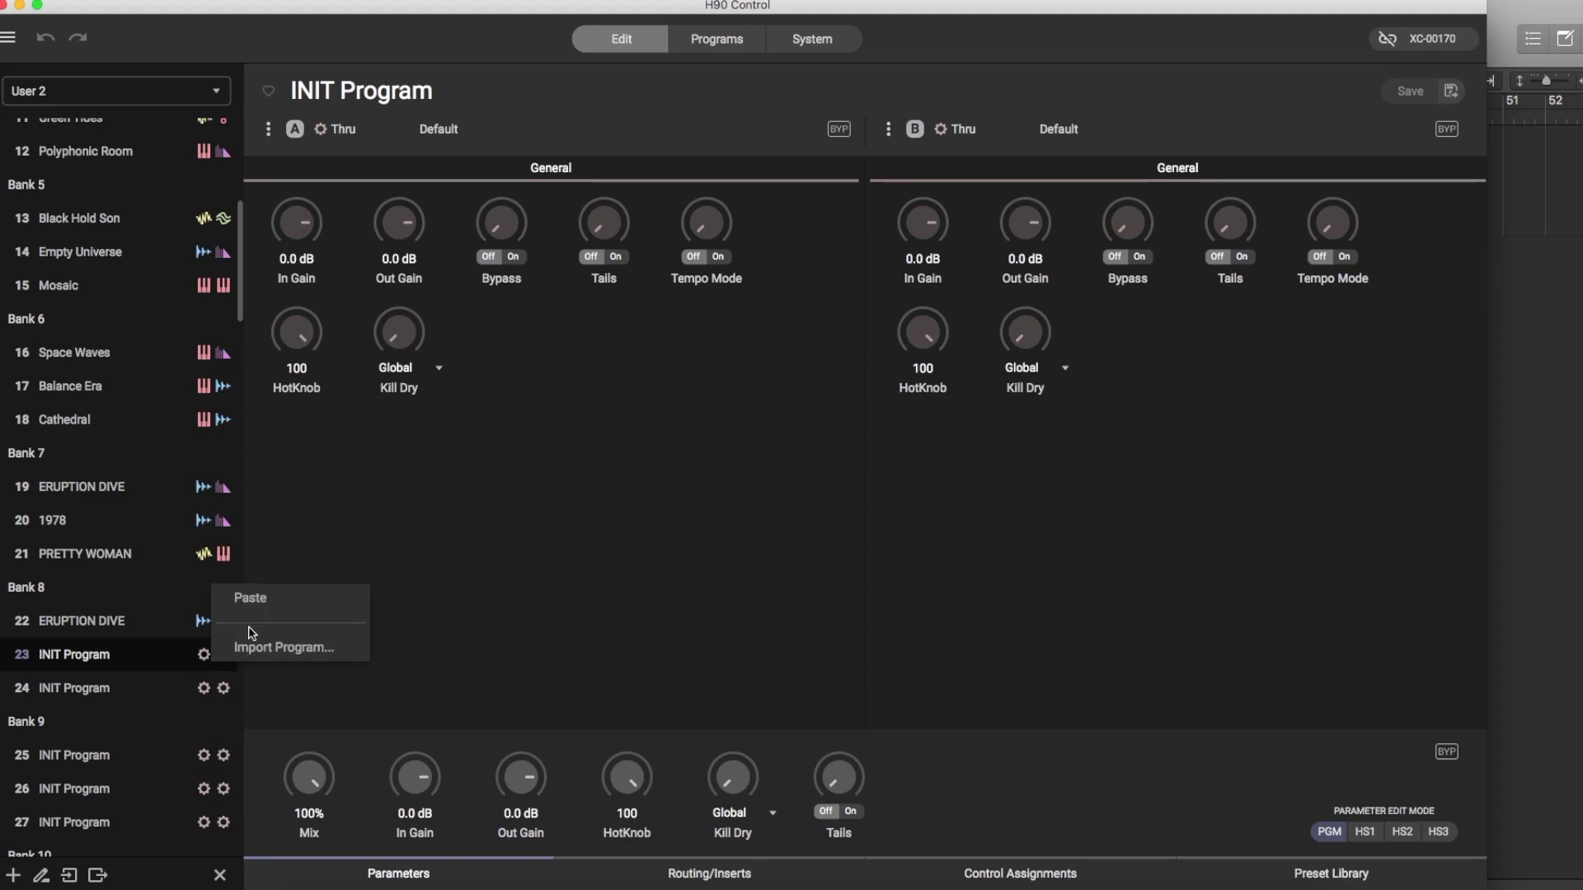
pyautogui.click(262, 604)
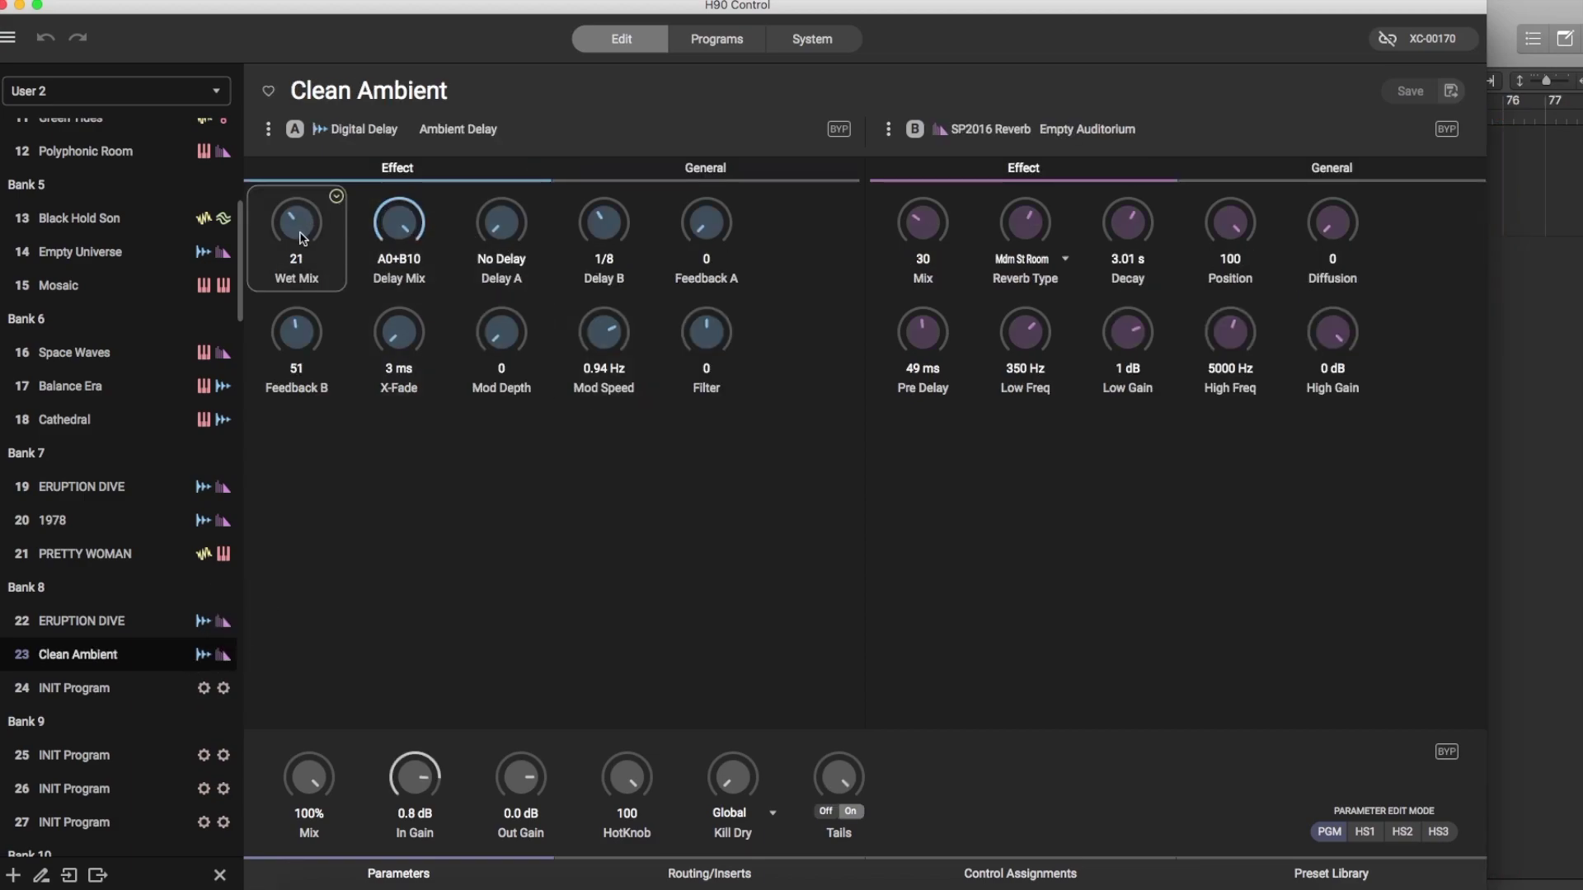
# Raise Wet Mix to 40, set Delay Mix to A3+B10, and save the program.
pyautogui.moveTo(301, 239); pyautogui.dragTo(314, 191)
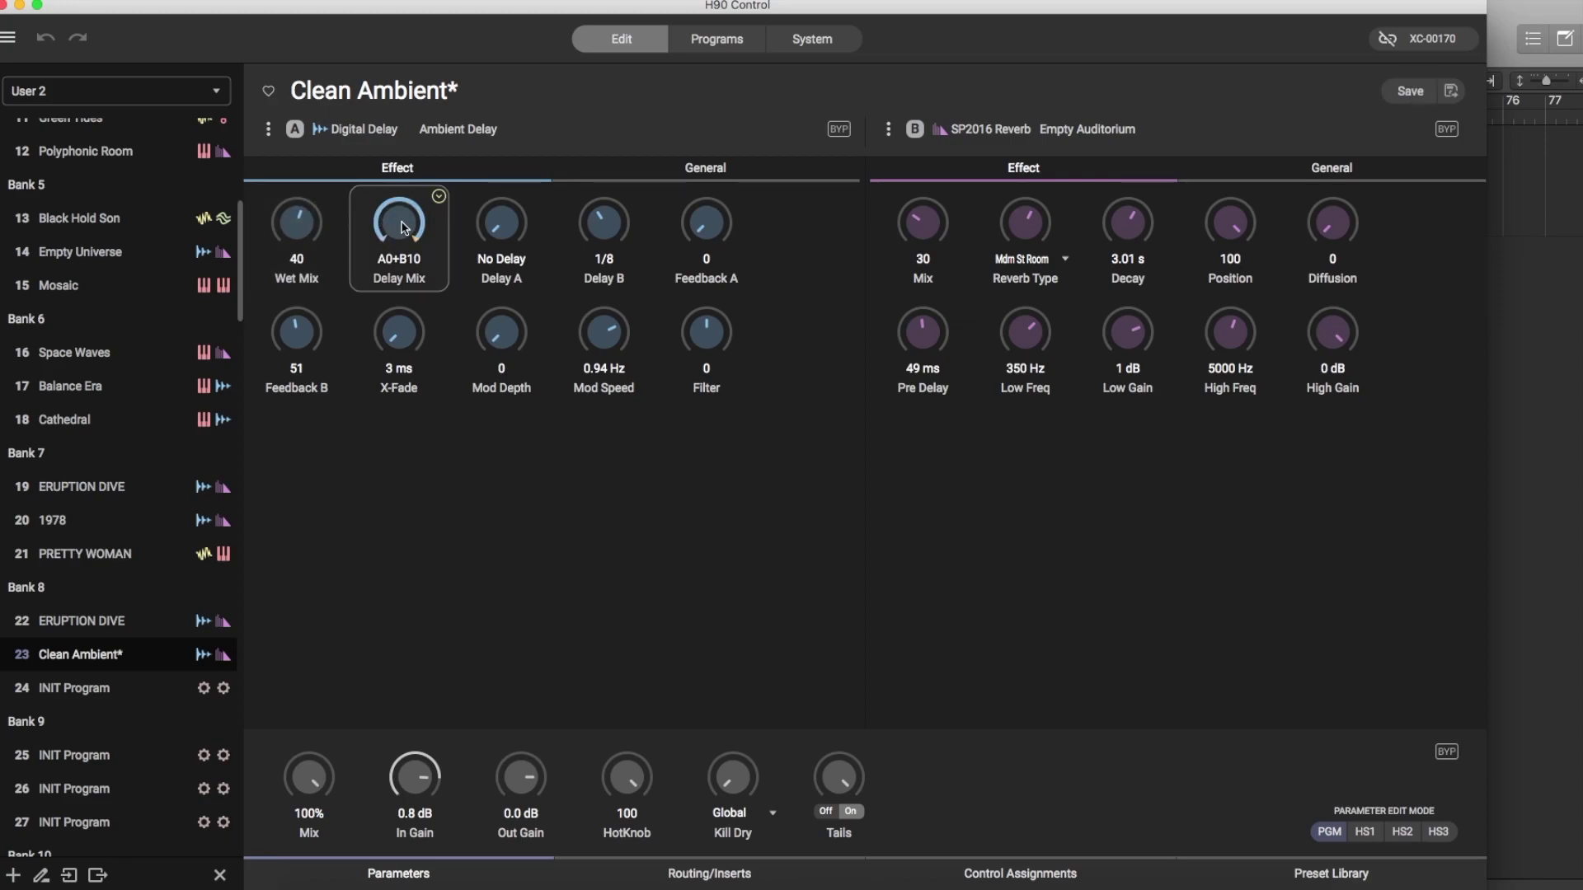
pyautogui.moveTo(404, 227); pyautogui.dragTo(486, 228)
pyautogui.click(1411, 92)
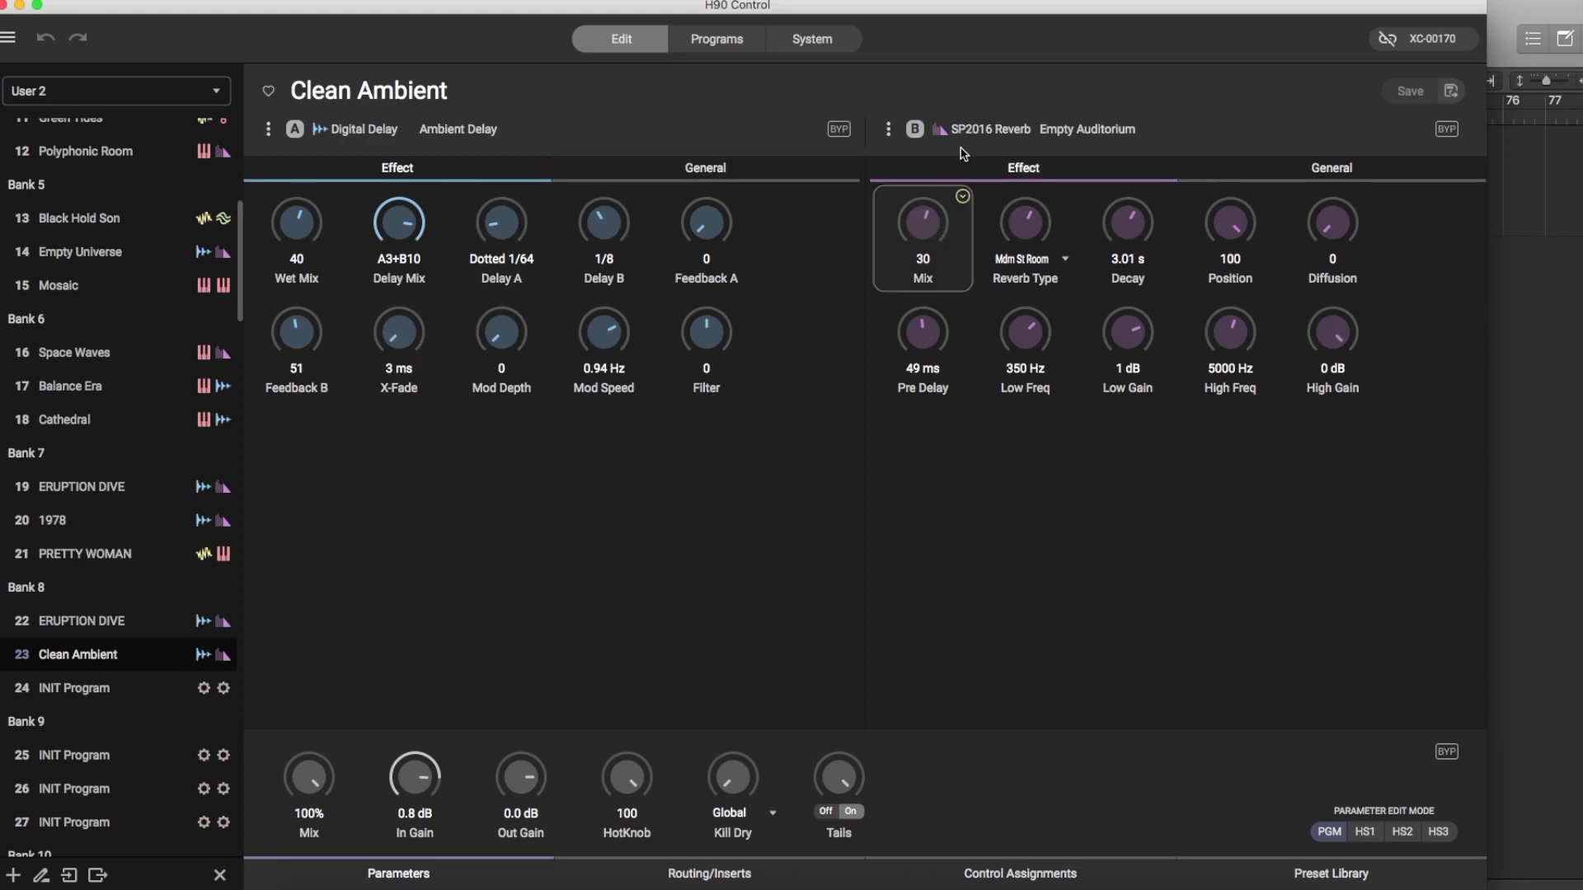
pyautogui.scroll(5, 923, 223)
pyautogui.scroll(1, 1025, 223)
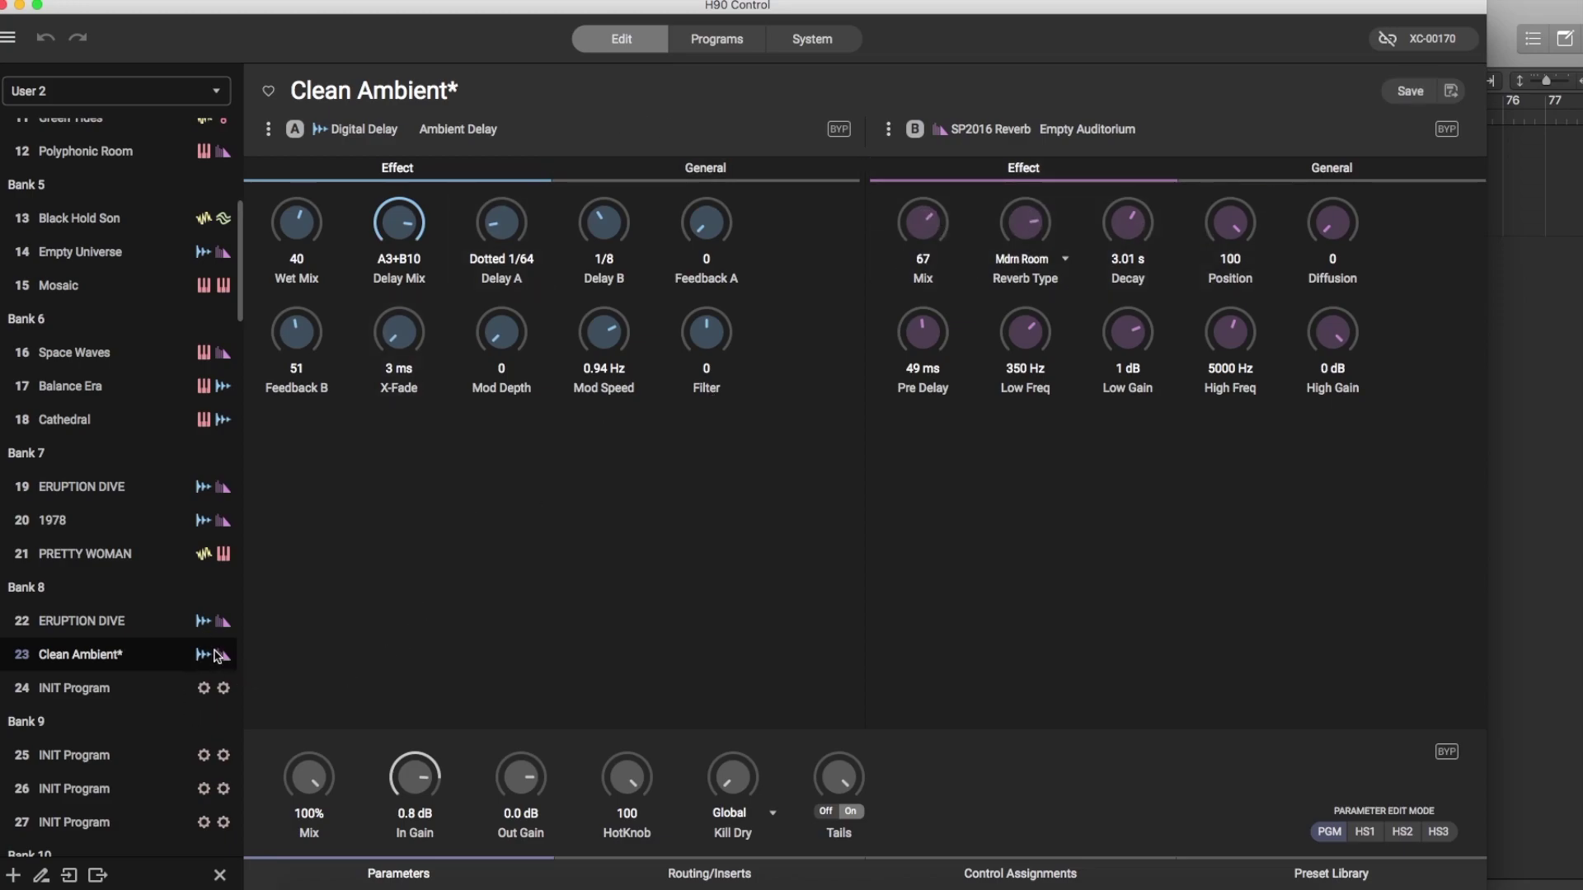
# Replace the program name with 'my clean tone' and save it.
pyautogui.click(432, 96)
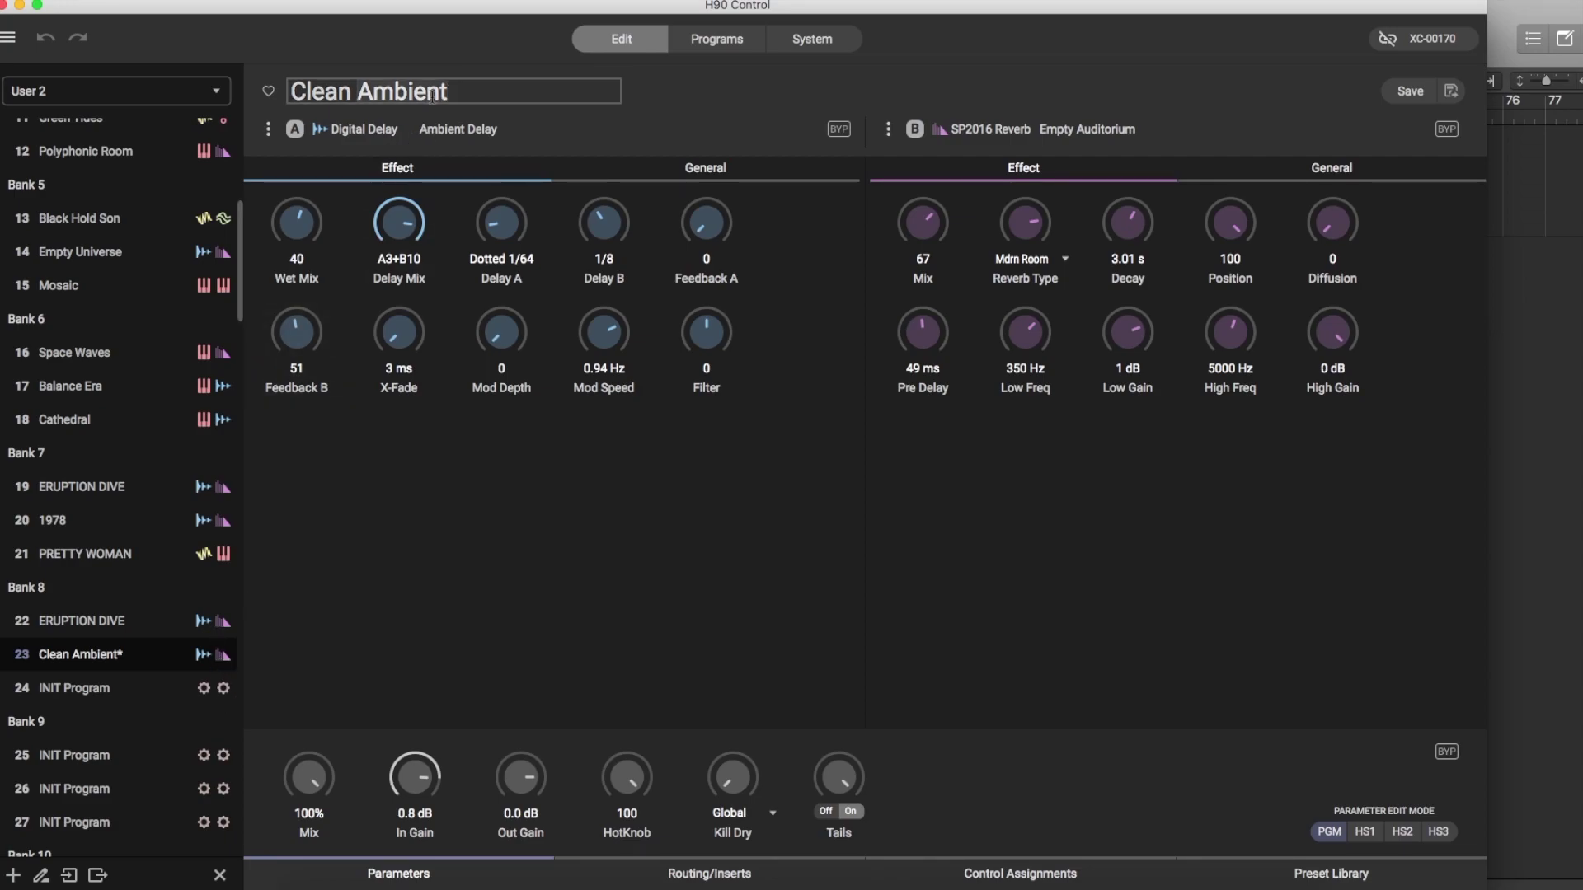
pyautogui.press('Delete')
pyautogui.press('Delete')
pyautogui.press('Delete')
pyautogui.press('Delete')
pyautogui.press('Delete')
pyautogui.press('Delete')
pyautogui.press('Delete')
pyautogui.write('my')
pyautogui.press('BackSpace')
pyautogui.press('BackSpace')
pyautogui.press('BackSpace')
pyautogui.press('BackSpace')
pyautogui.press('BackSpace')
pyautogui.press('BackSpace')
pyautogui.press('BackSpace')
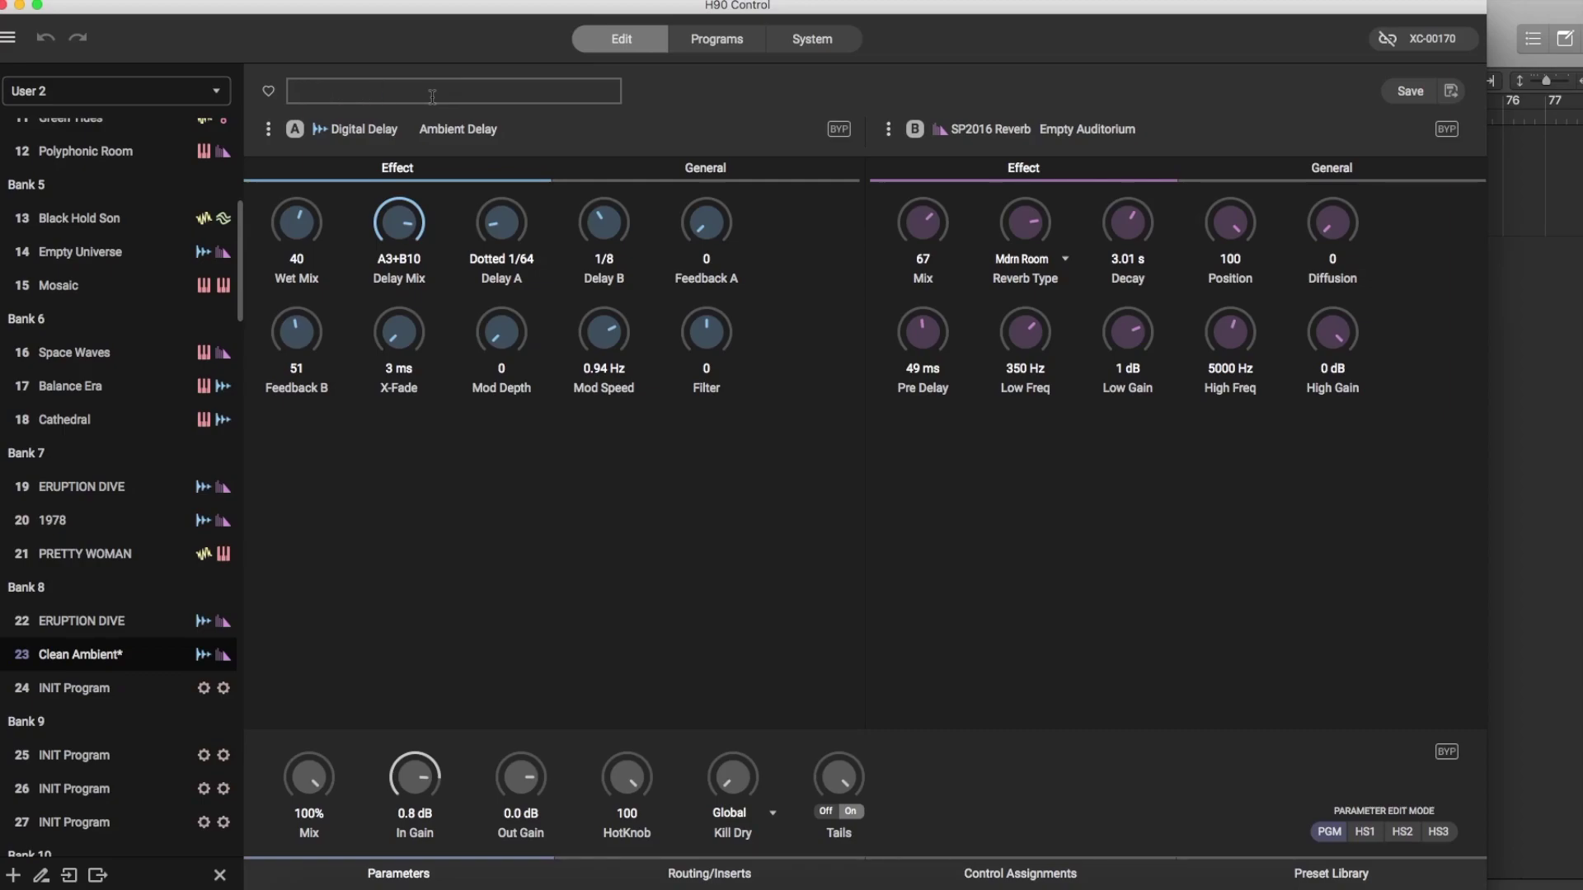
pyautogui.write('my clean tone')
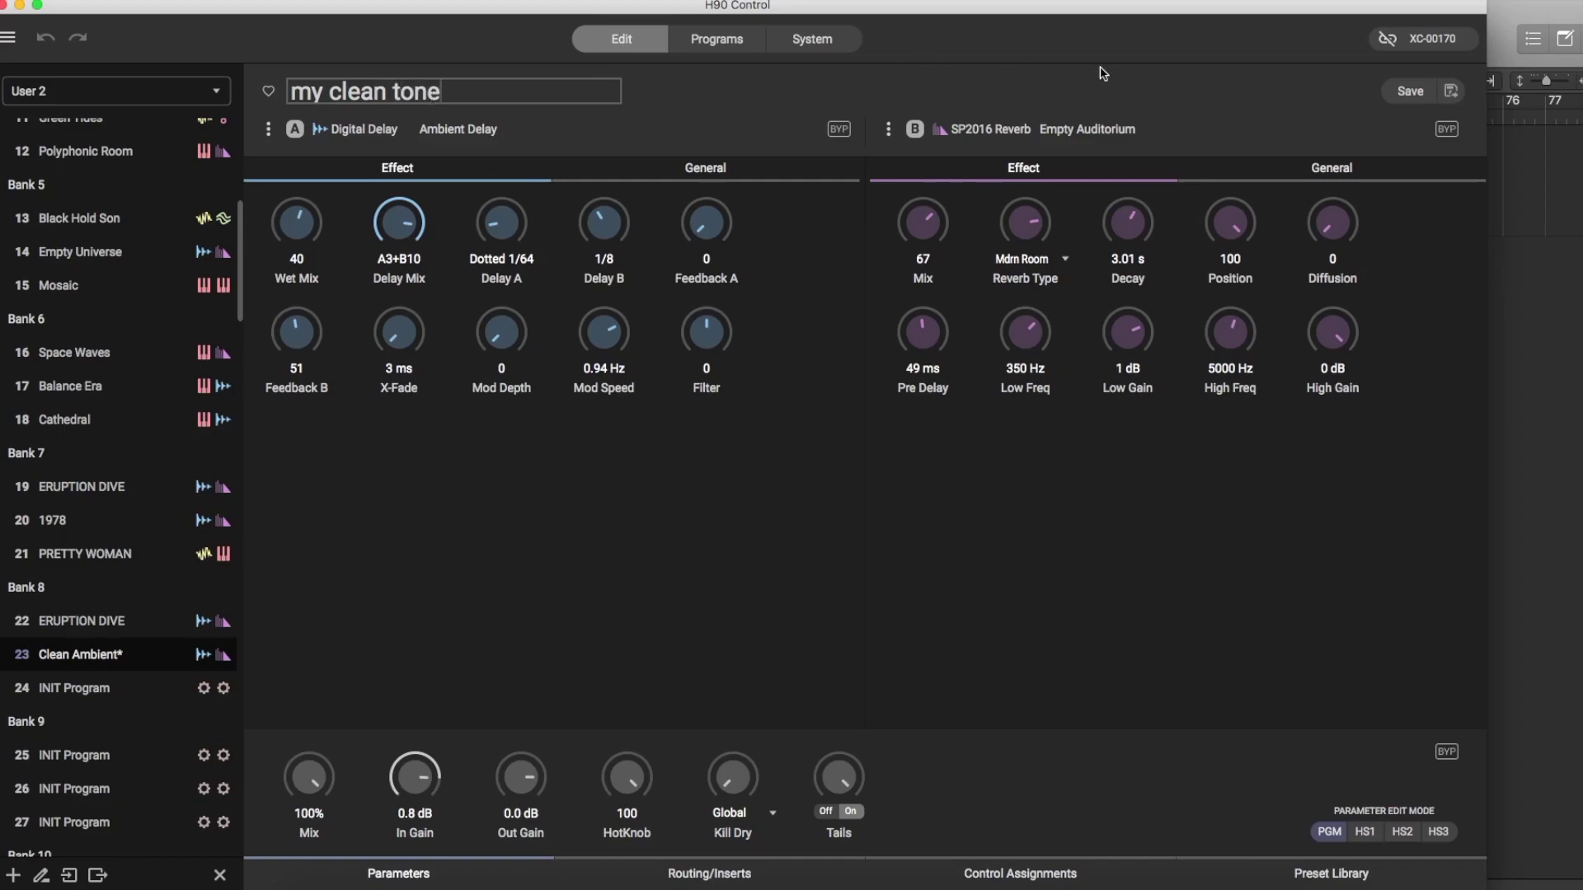
pyautogui.click(1409, 92)
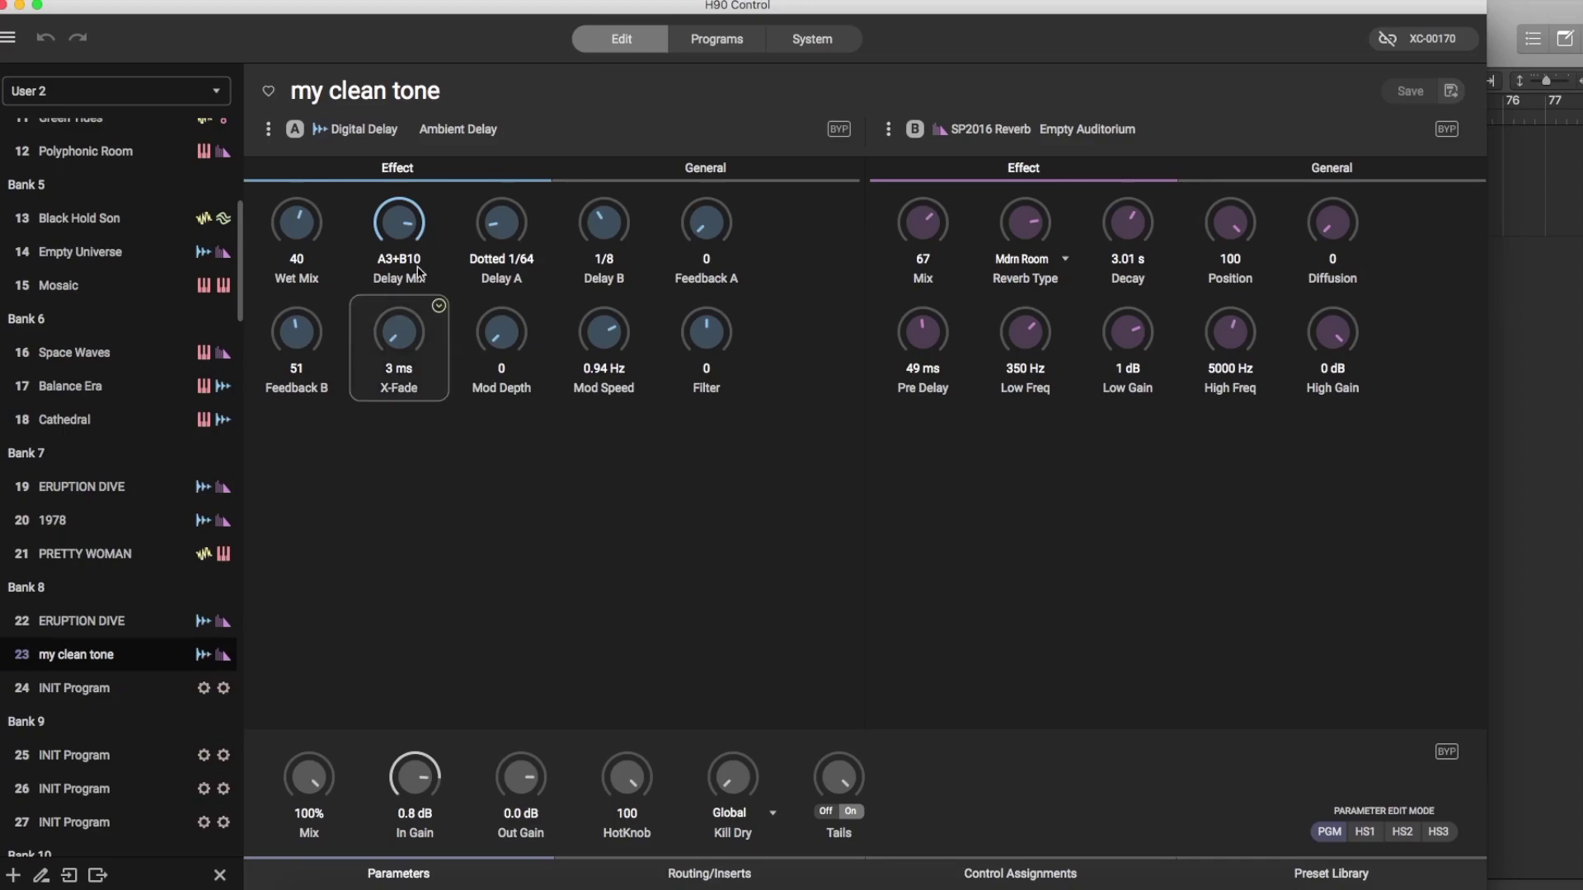
# Start exporting my clean tone, then the whole User 2 list, cancelling both file saves.
pyautogui.rightClick(220, 655)
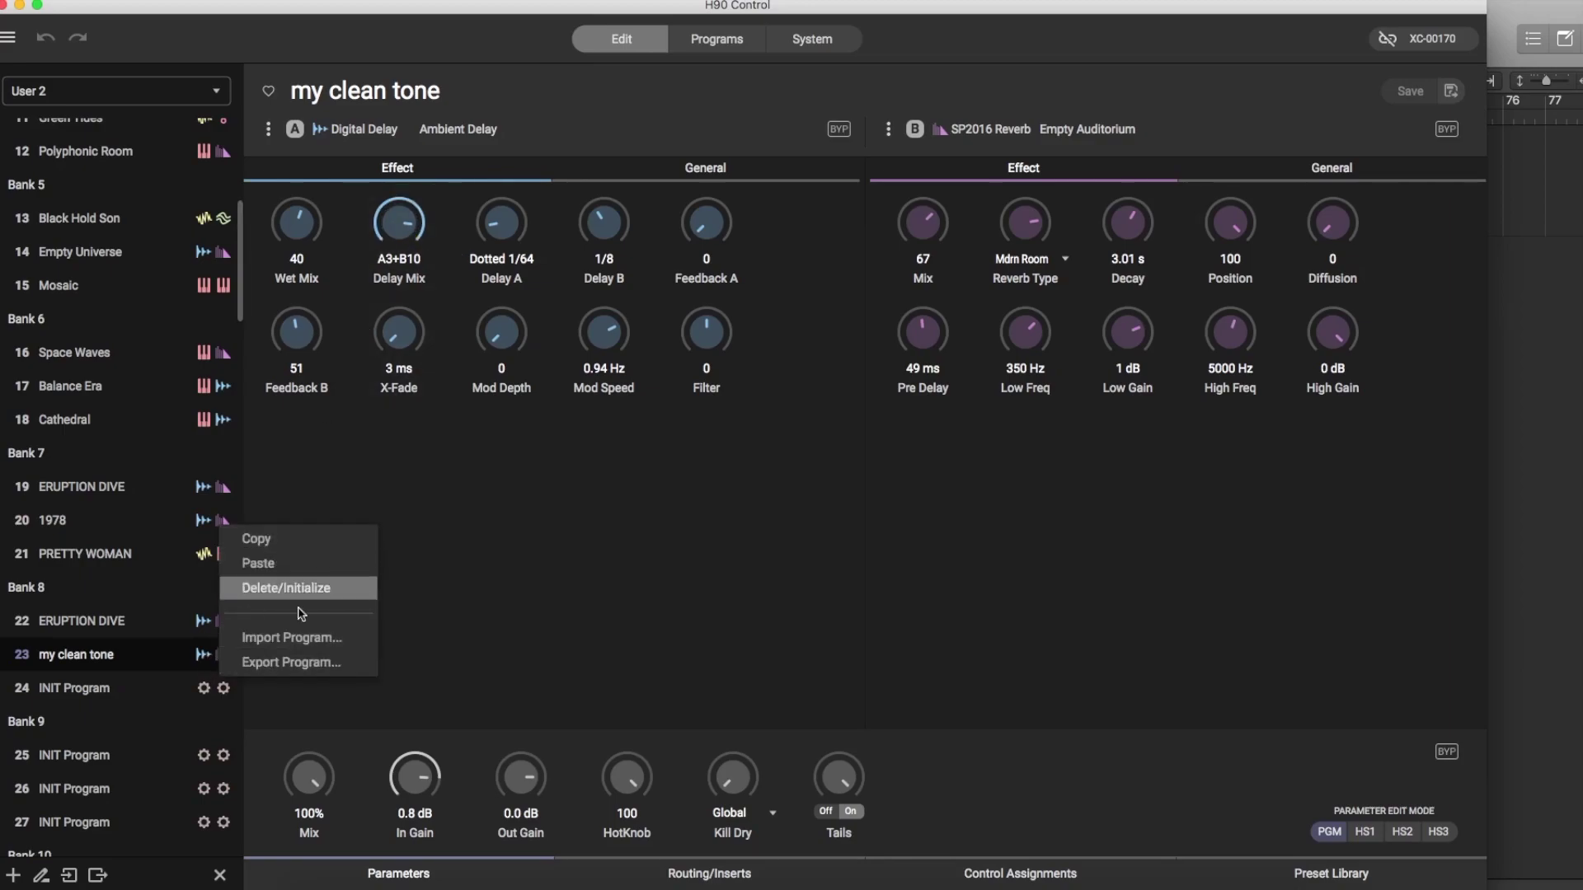
pyautogui.click(290, 663)
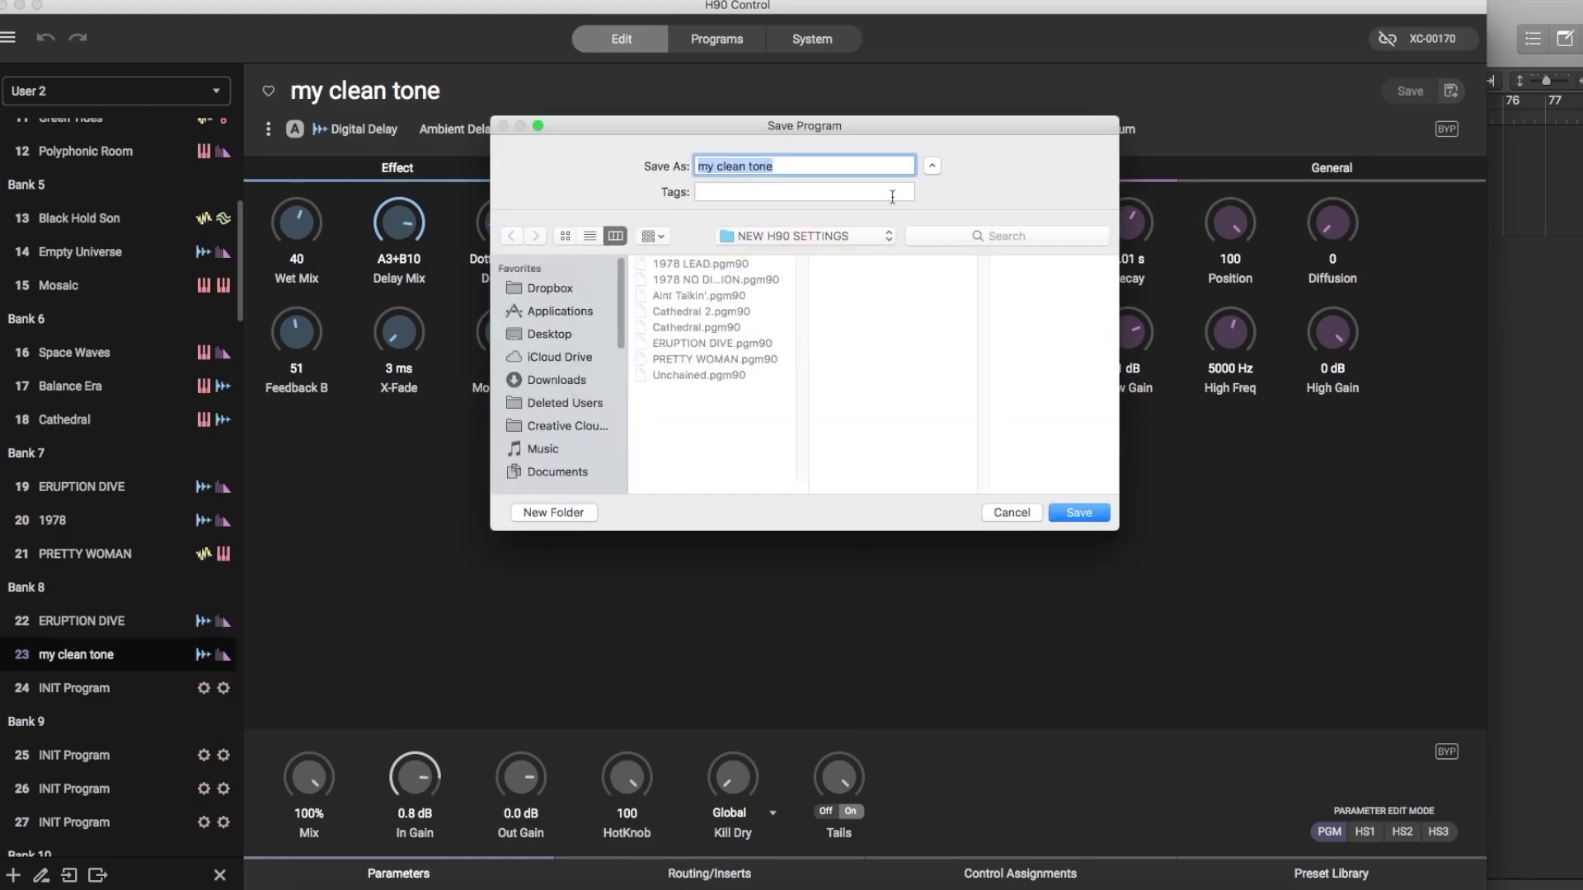
pyautogui.click(1006, 512)
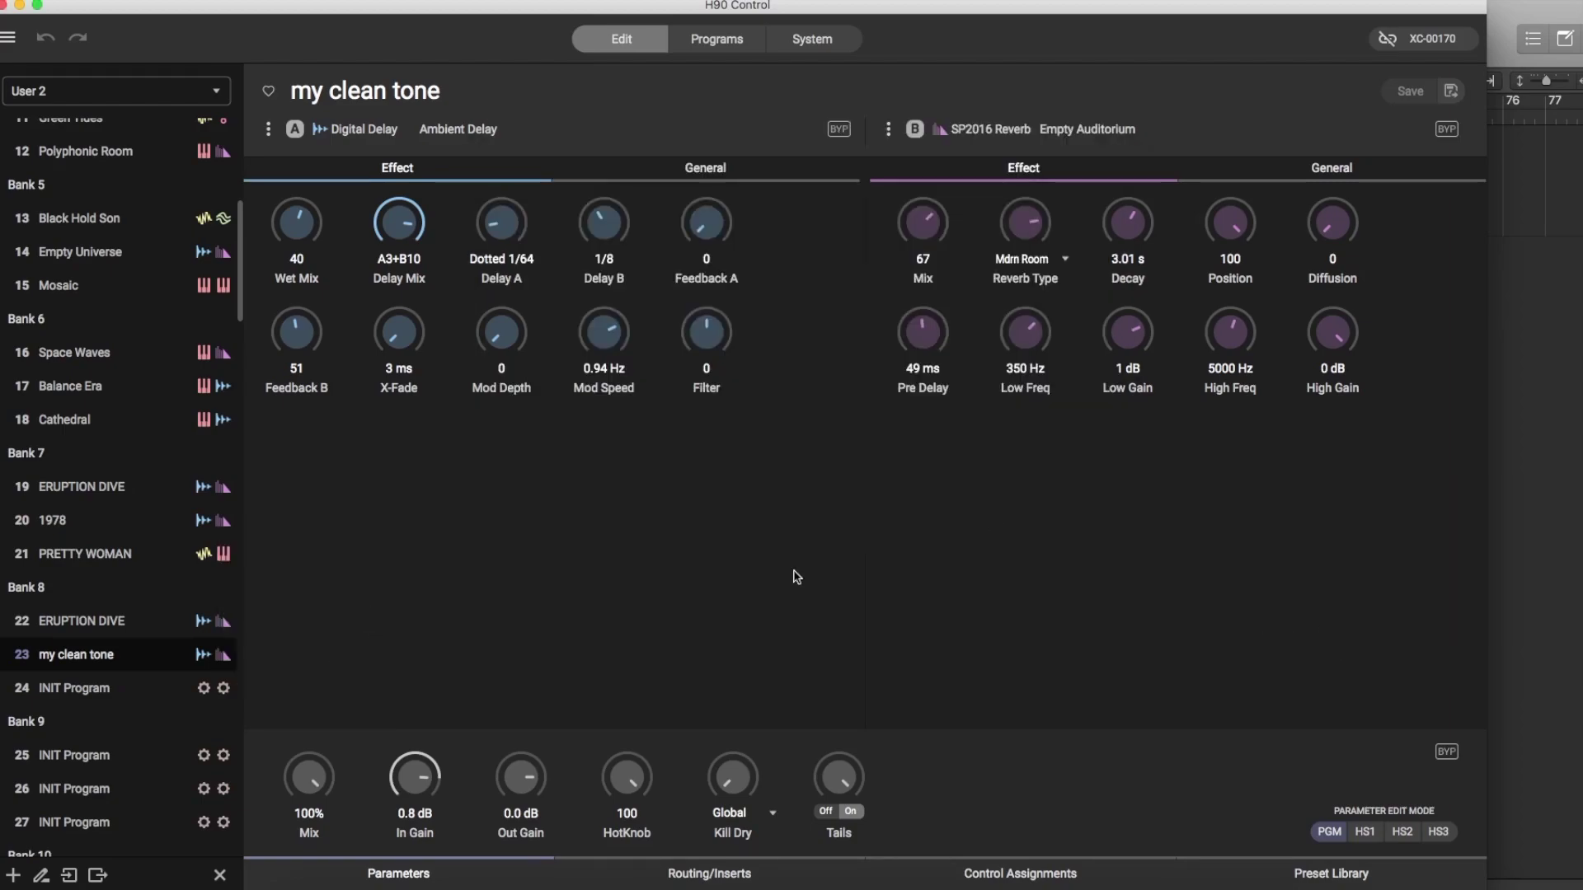
pyautogui.click(98, 876)
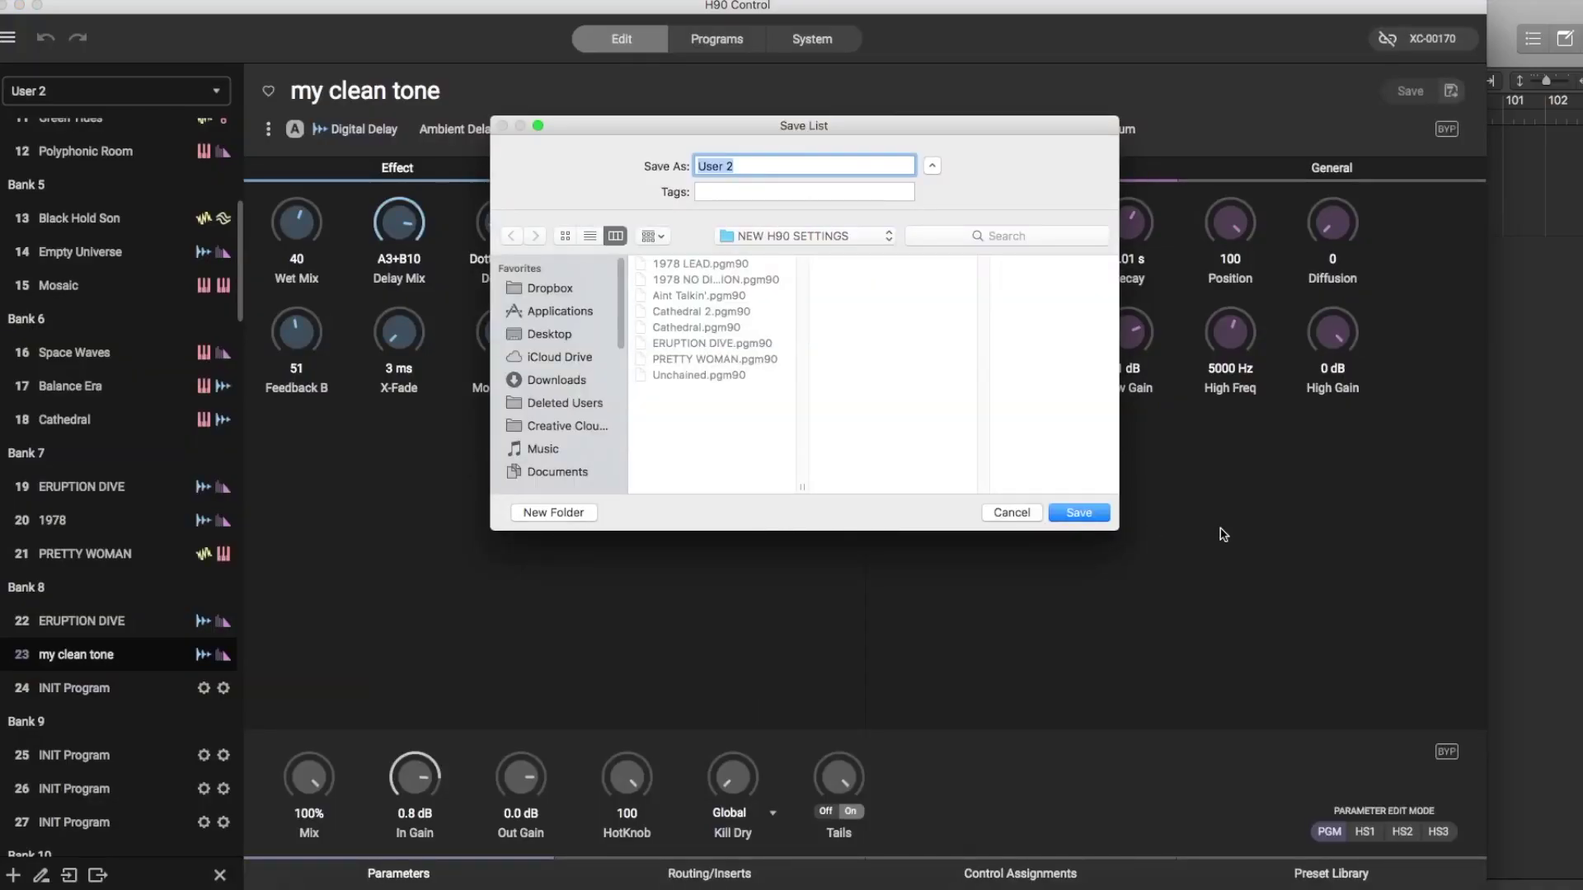
pyautogui.click(1031, 515)
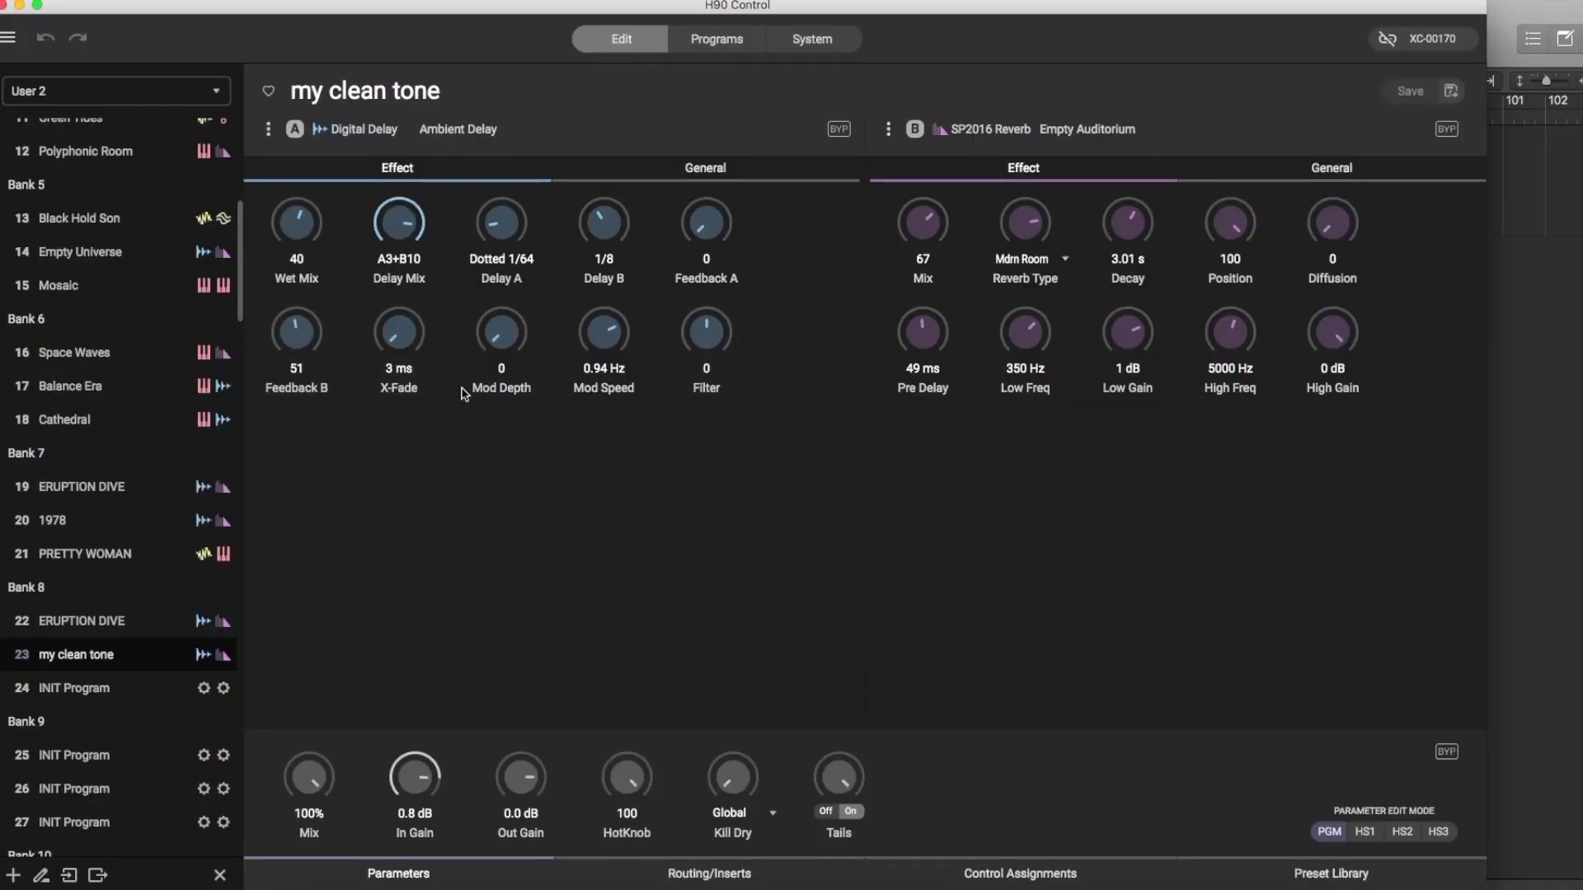
pyautogui.click(720, 885)
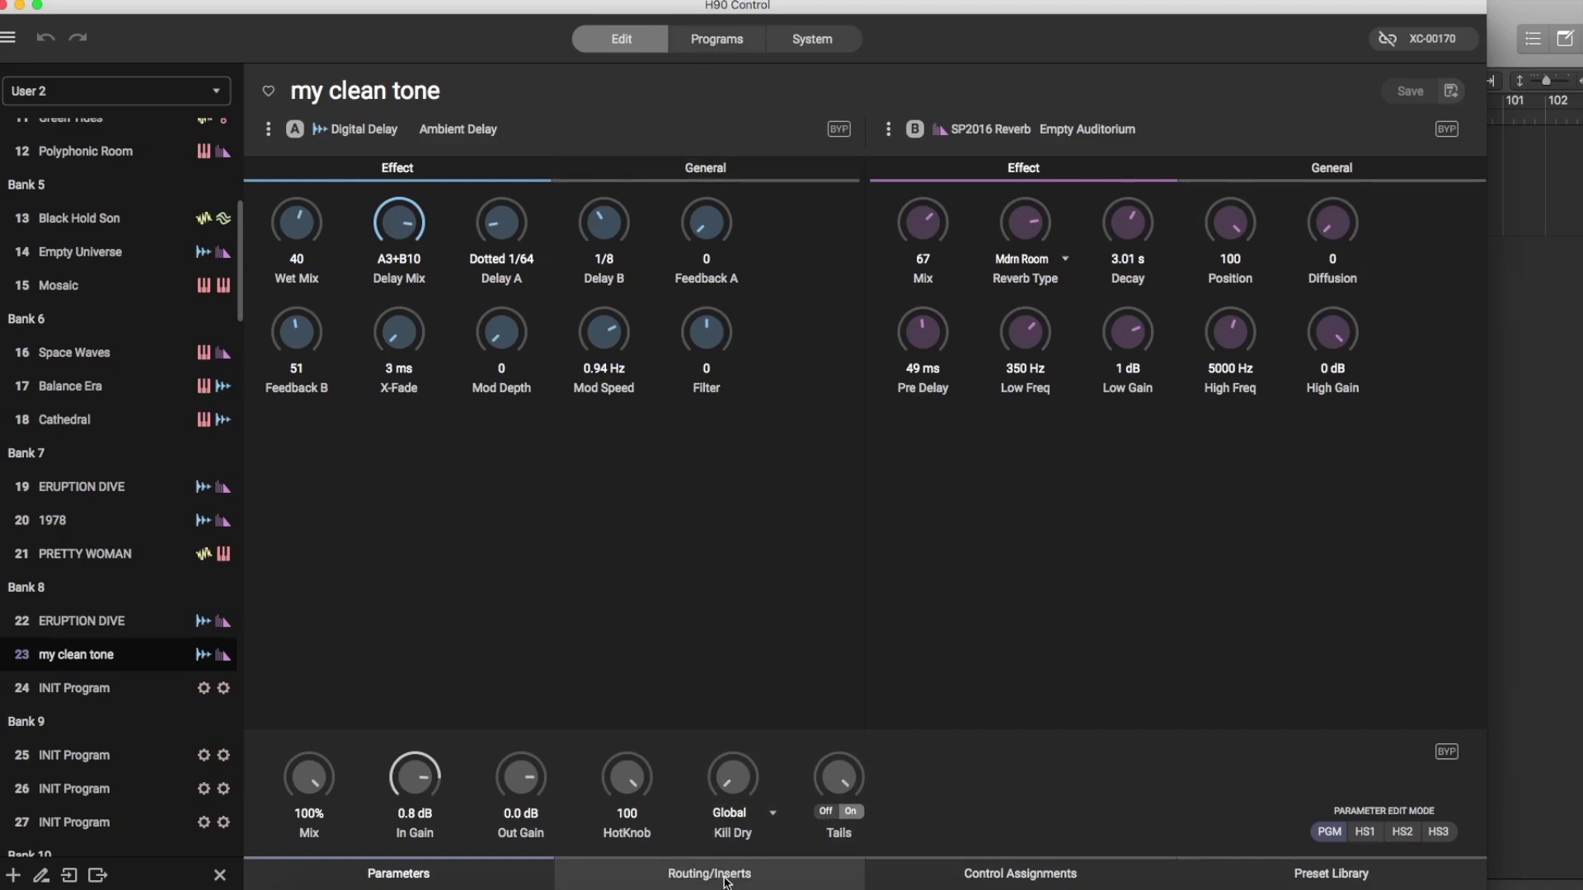
# Filter the program library to Delay and Reverb types, load 24 String, and view System settings.
pyautogui.click(714, 50)
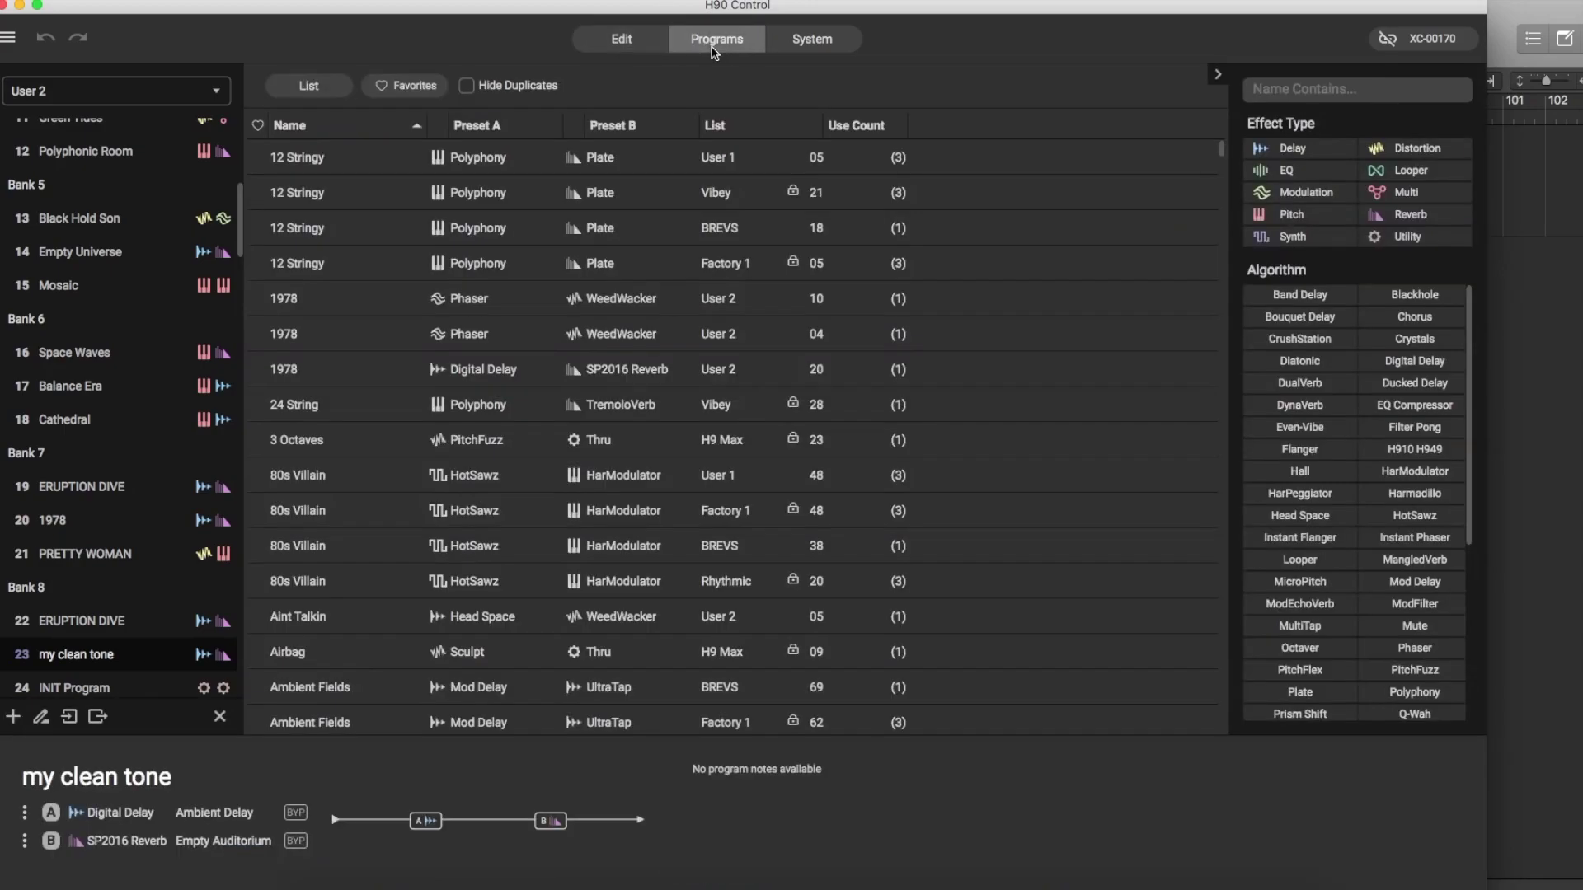
pyautogui.click(1292, 150)
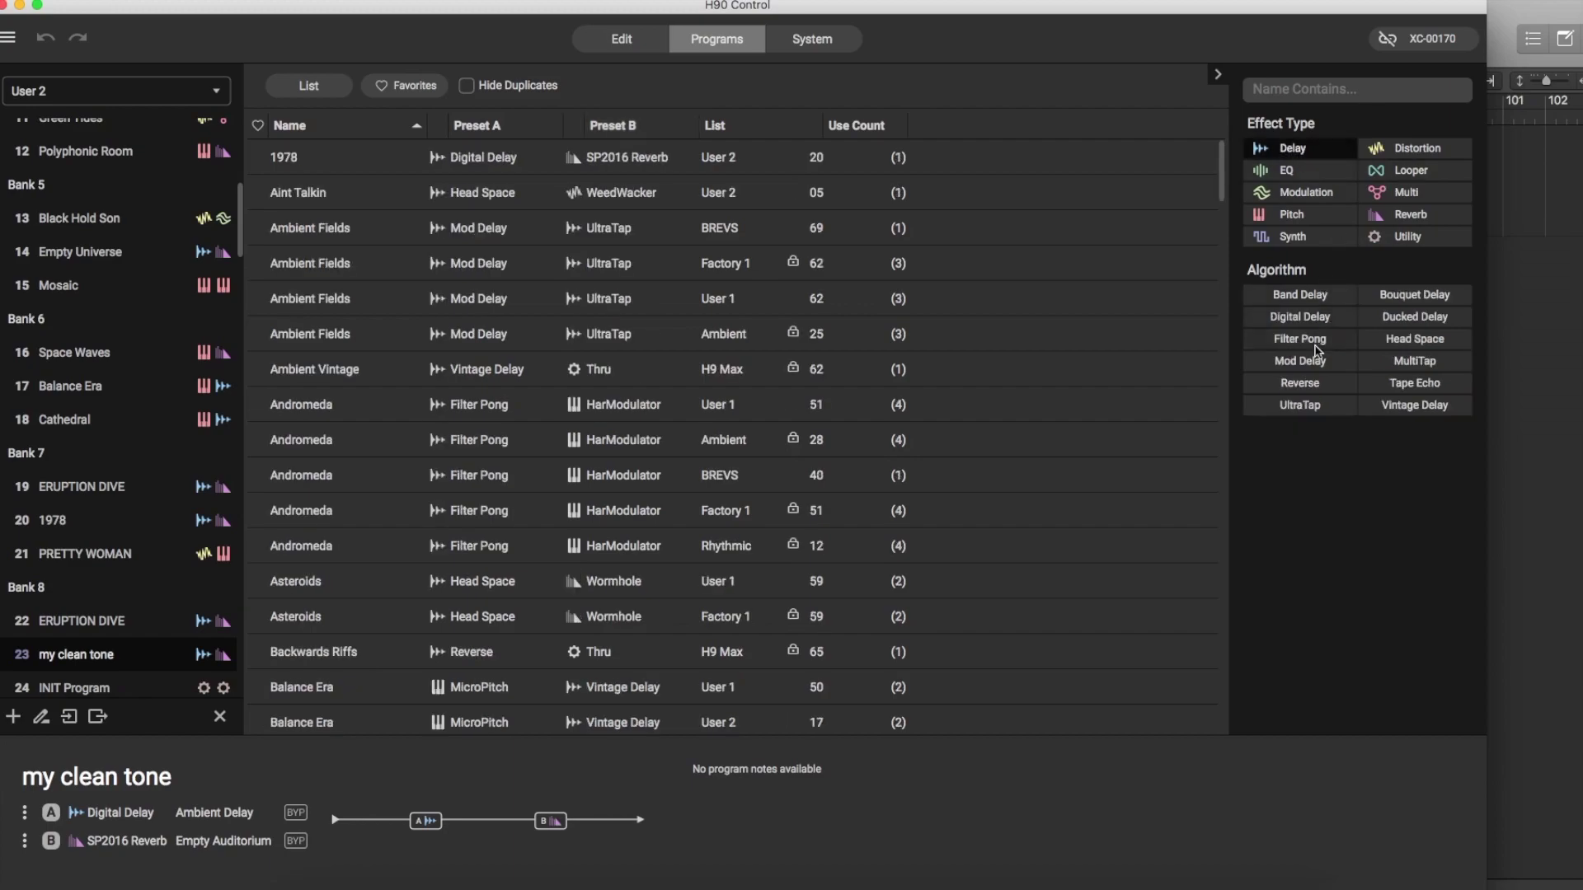
pyautogui.click(1310, 150)
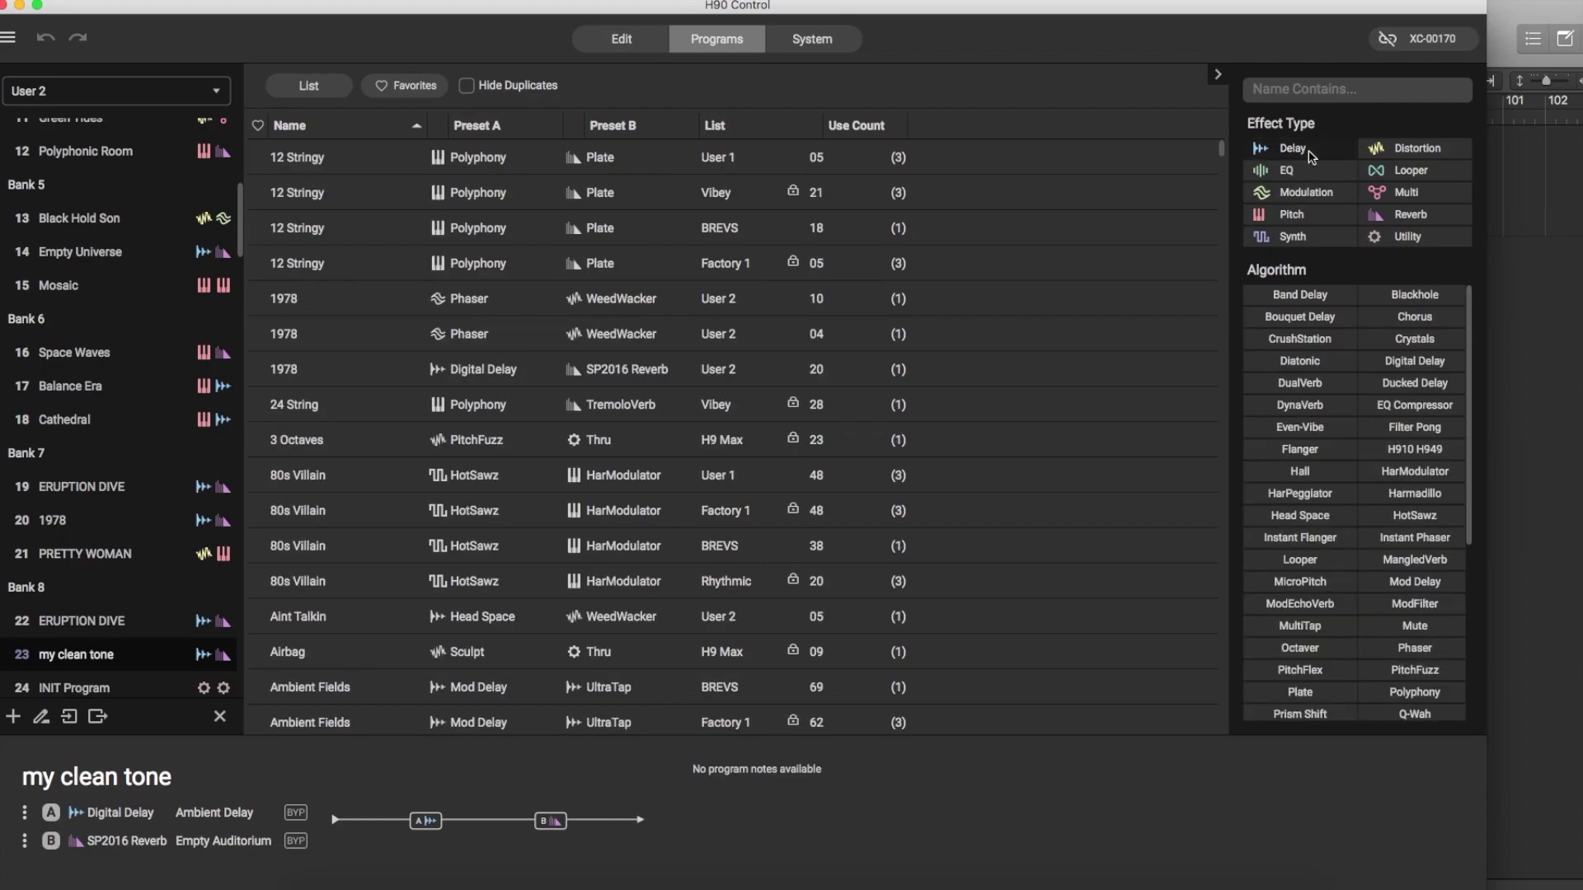
pyautogui.click(1309, 150)
pyautogui.click(1411, 216)
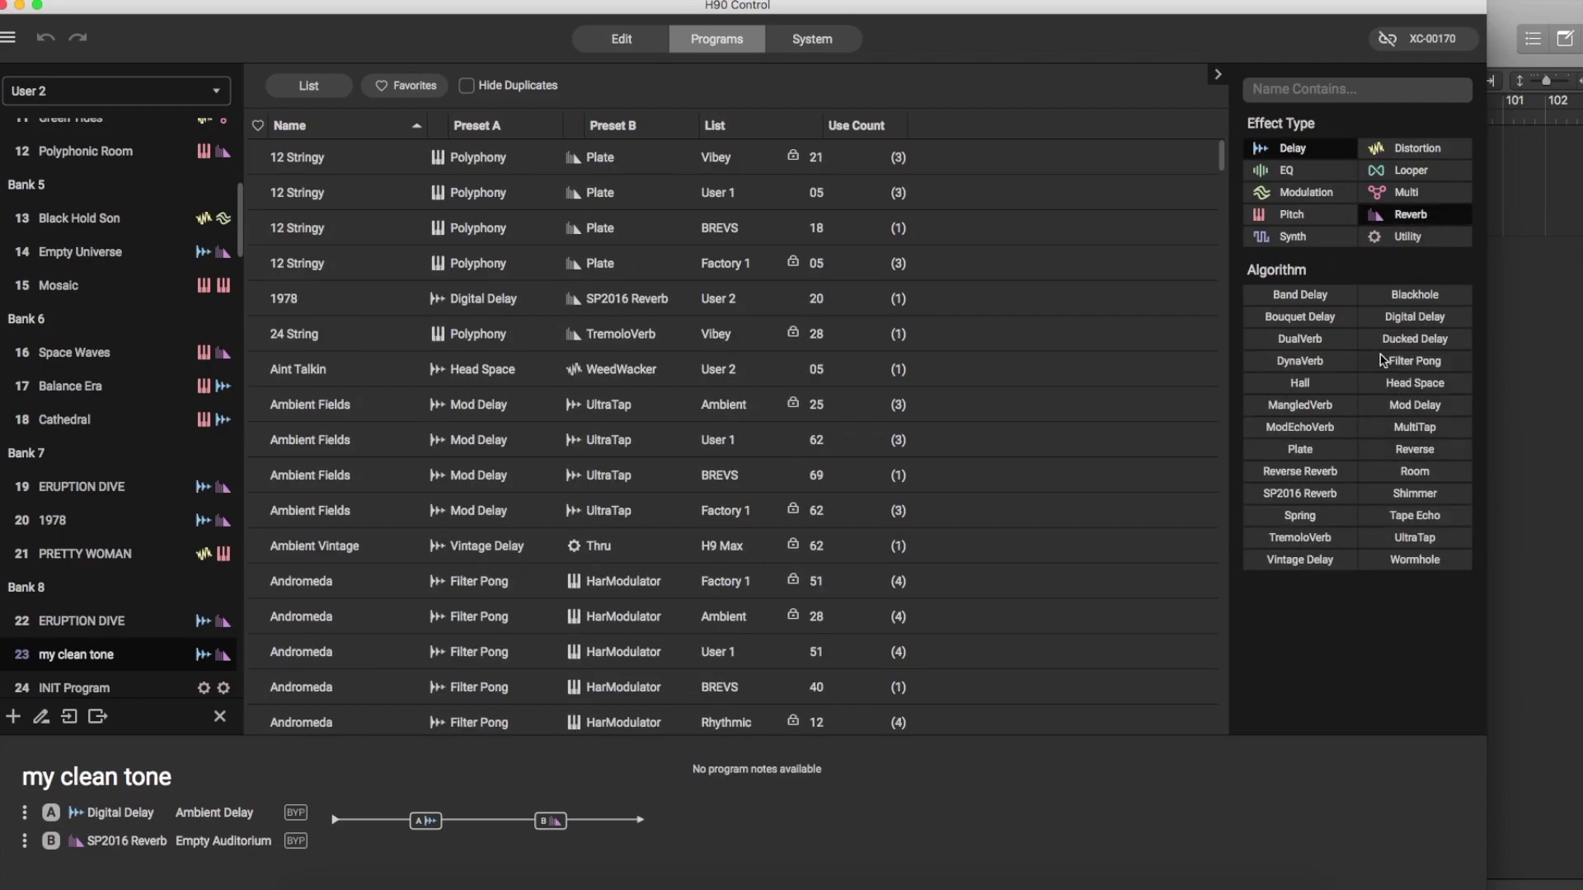
pyautogui.click(494, 338)
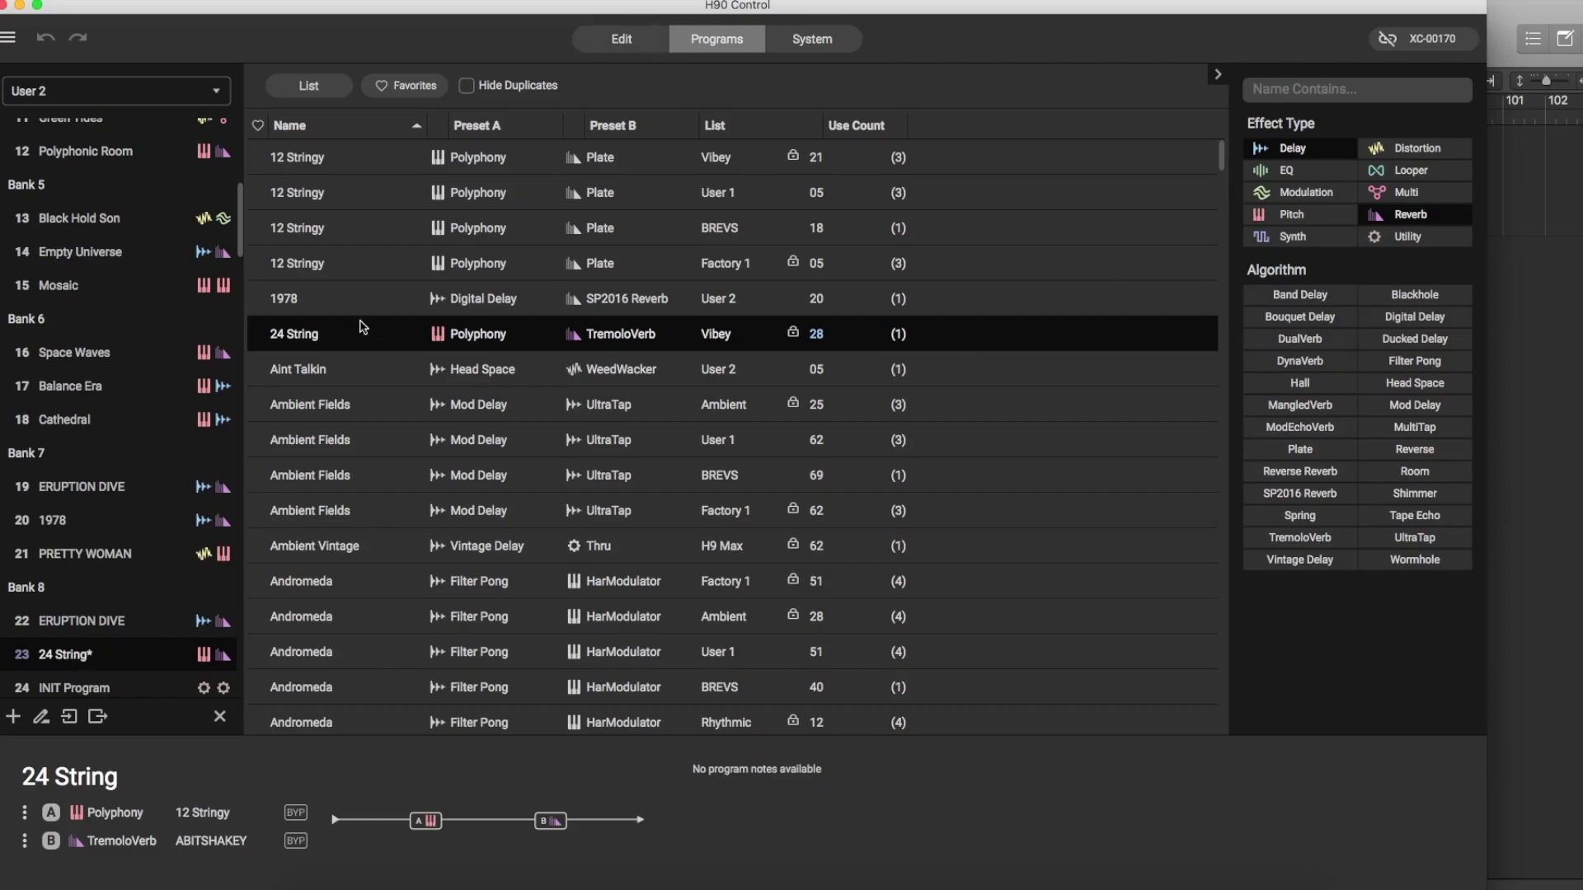
pyautogui.click(814, 40)
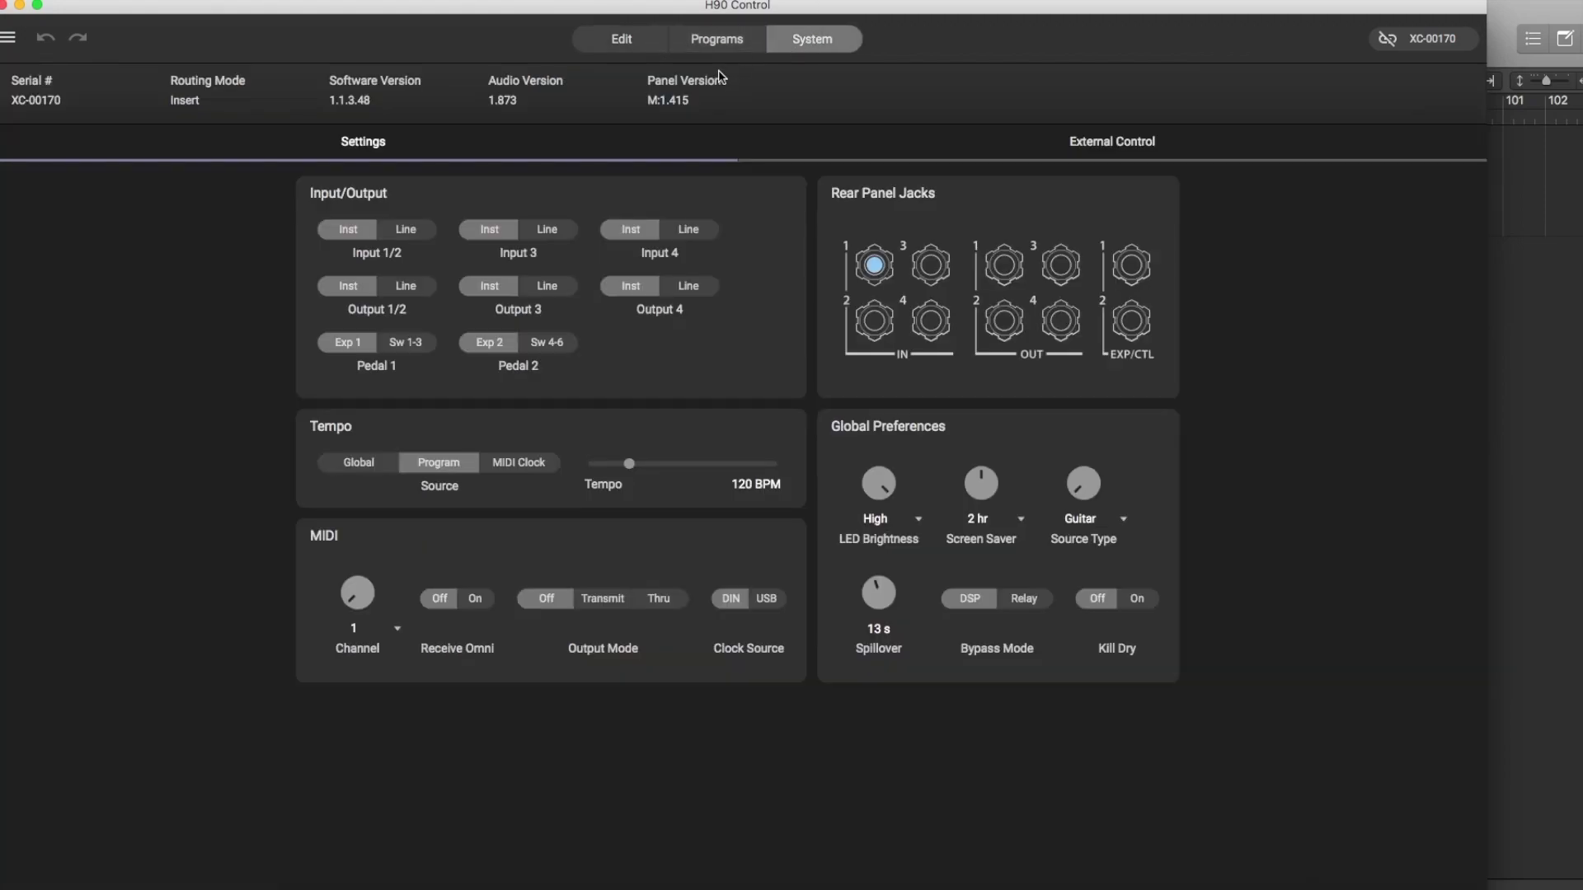
# Return to the 24 String editor and show its Routing/Inserts view.
pyautogui.click(630, 46)
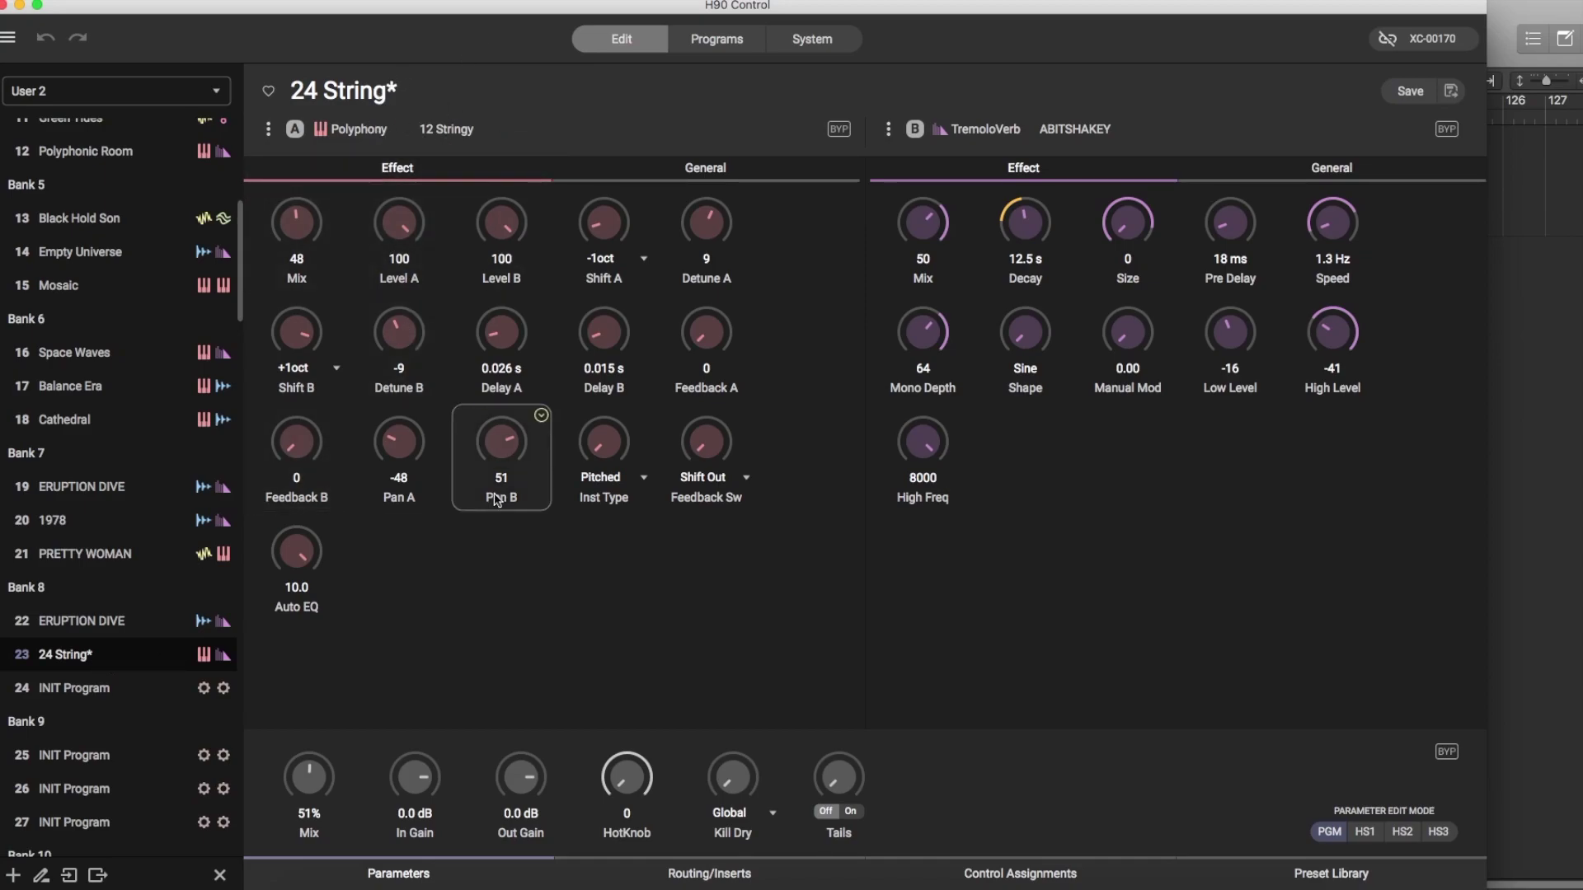
pyautogui.click(653, 879)
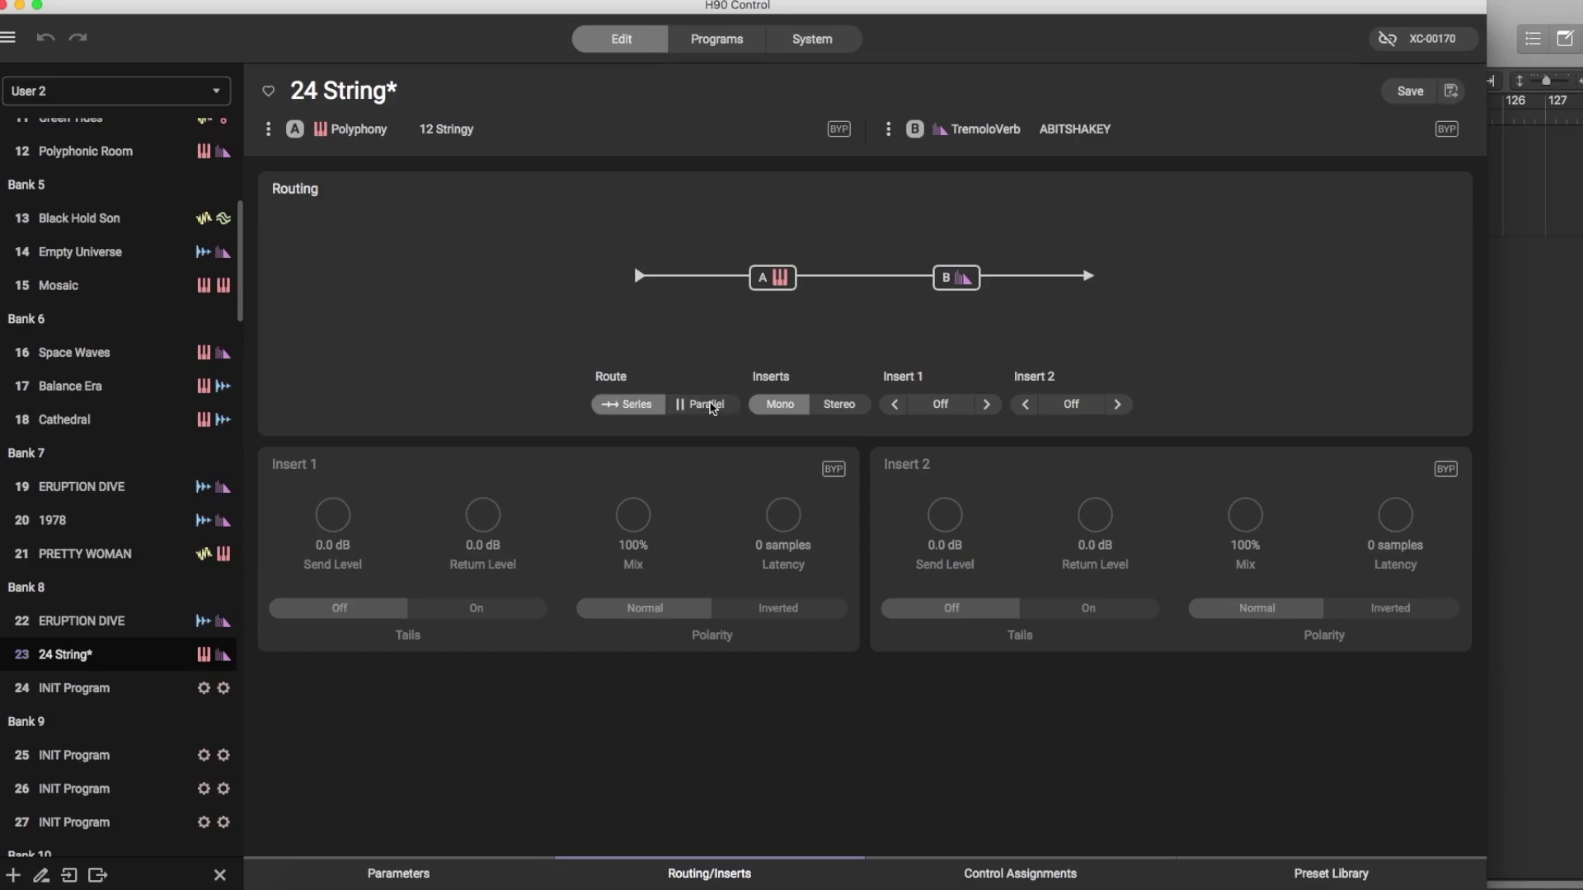
# Try Parallel routing and Stereo inserts, revert to Series and Mono, then load ERUPTION DIVE and my clean tone.
pyautogui.click(709, 406)
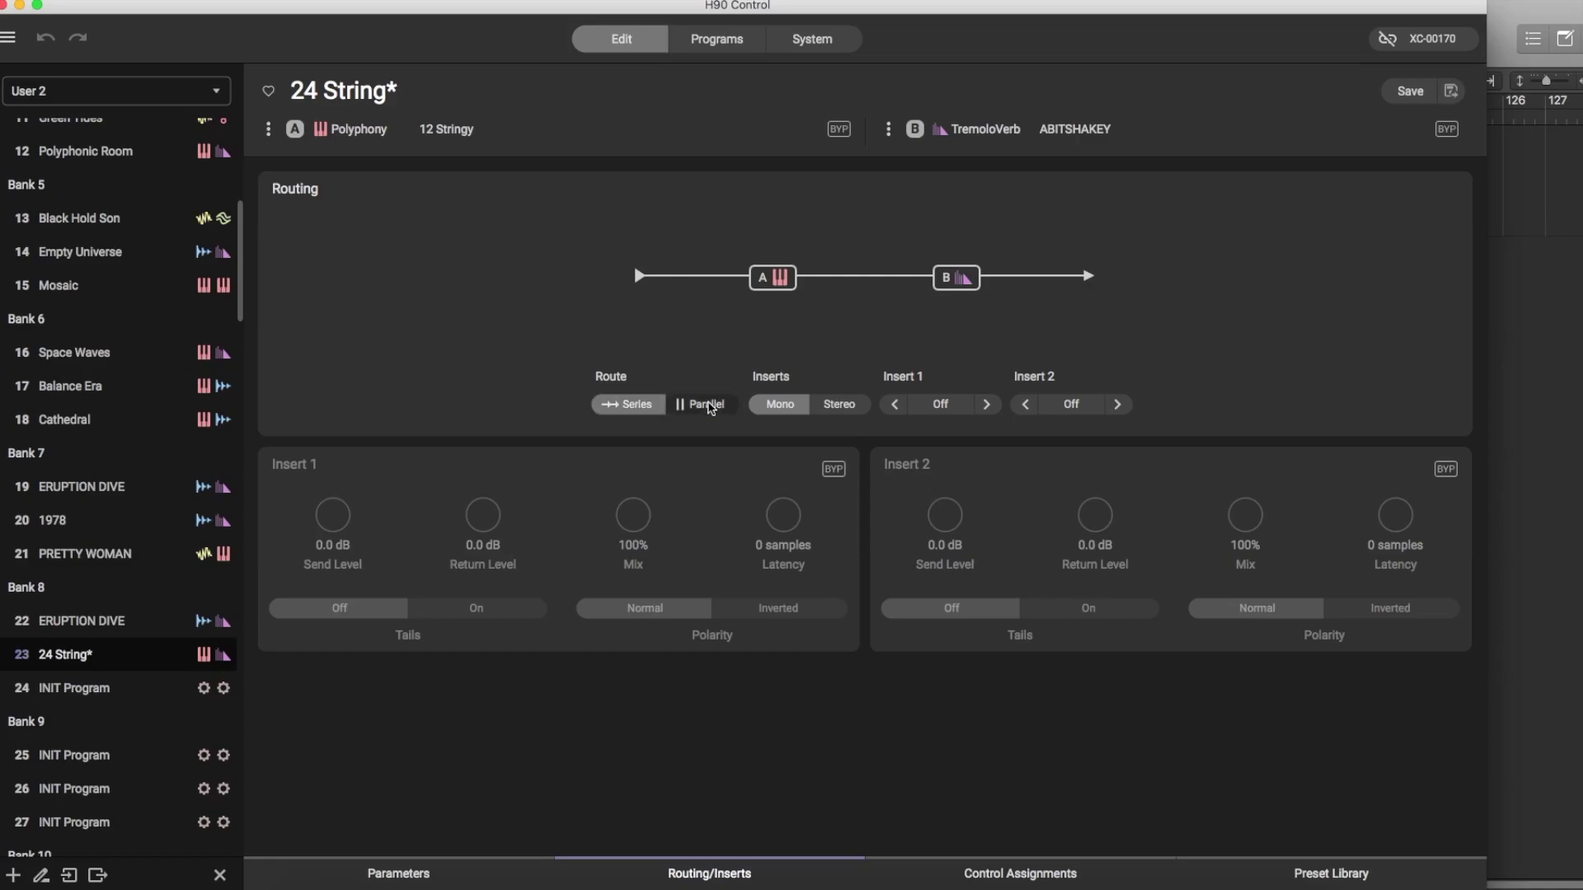
pyautogui.click(841, 404)
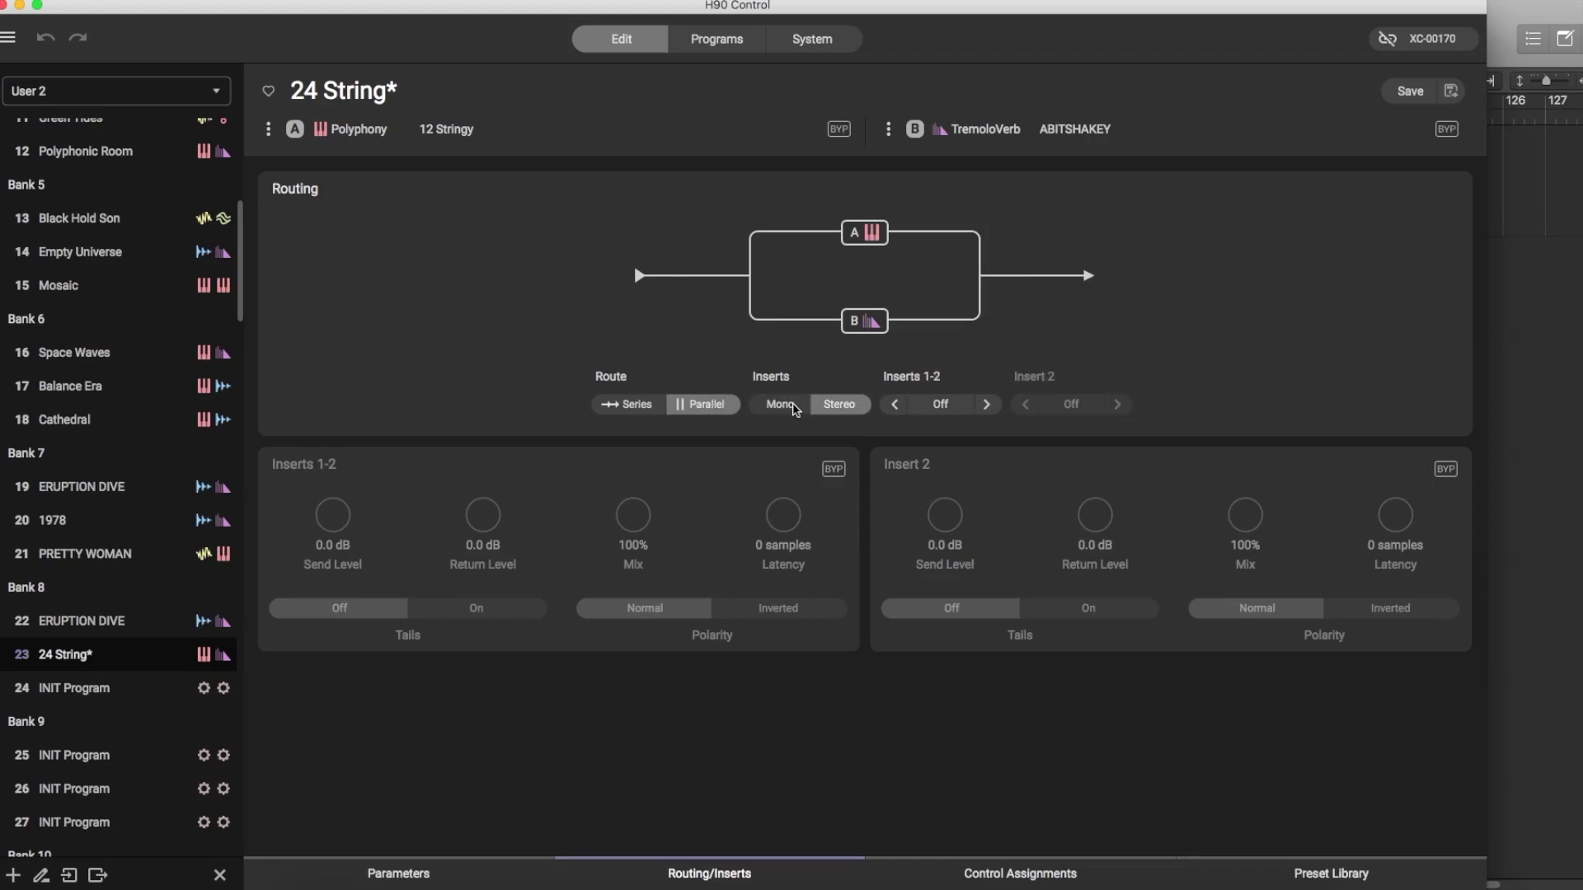
pyautogui.click(787, 405)
pyautogui.click(647, 404)
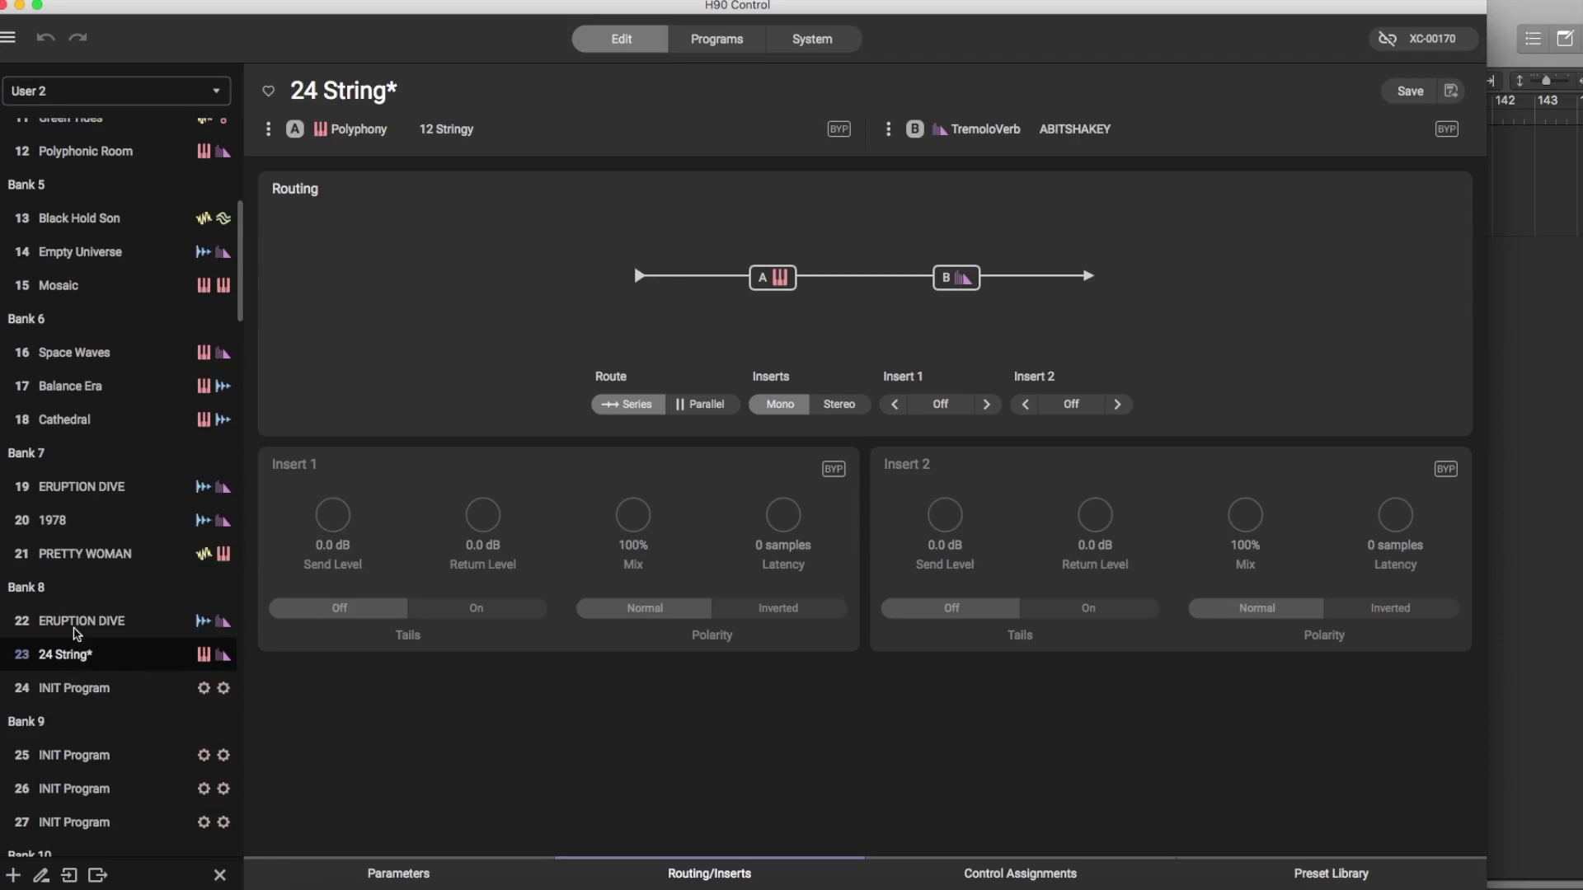
pyautogui.click(79, 625)
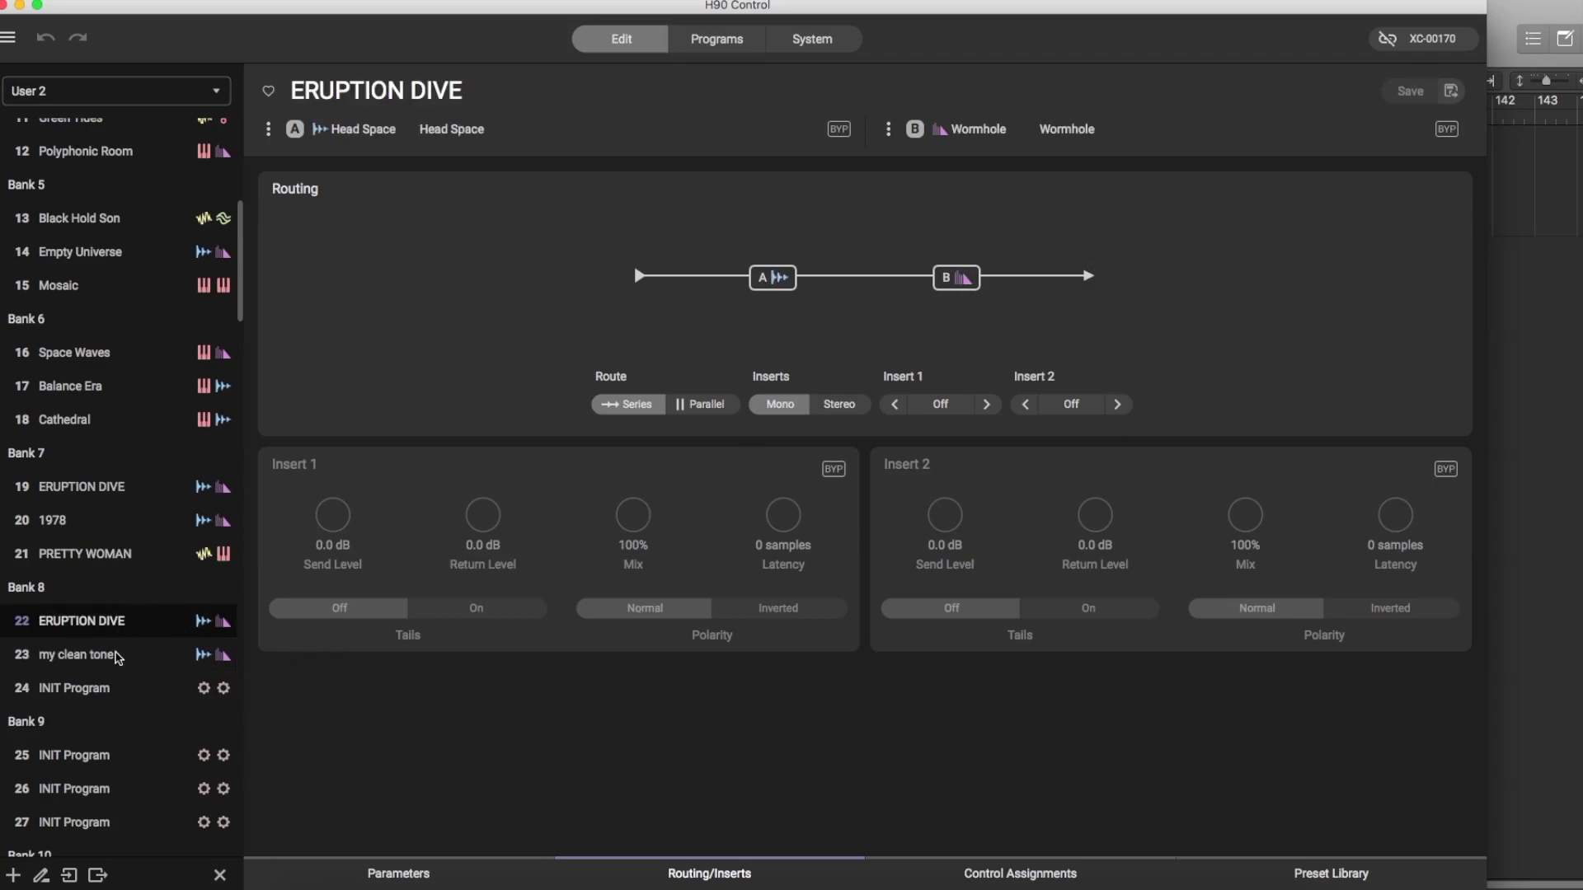
pyautogui.click(117, 655)
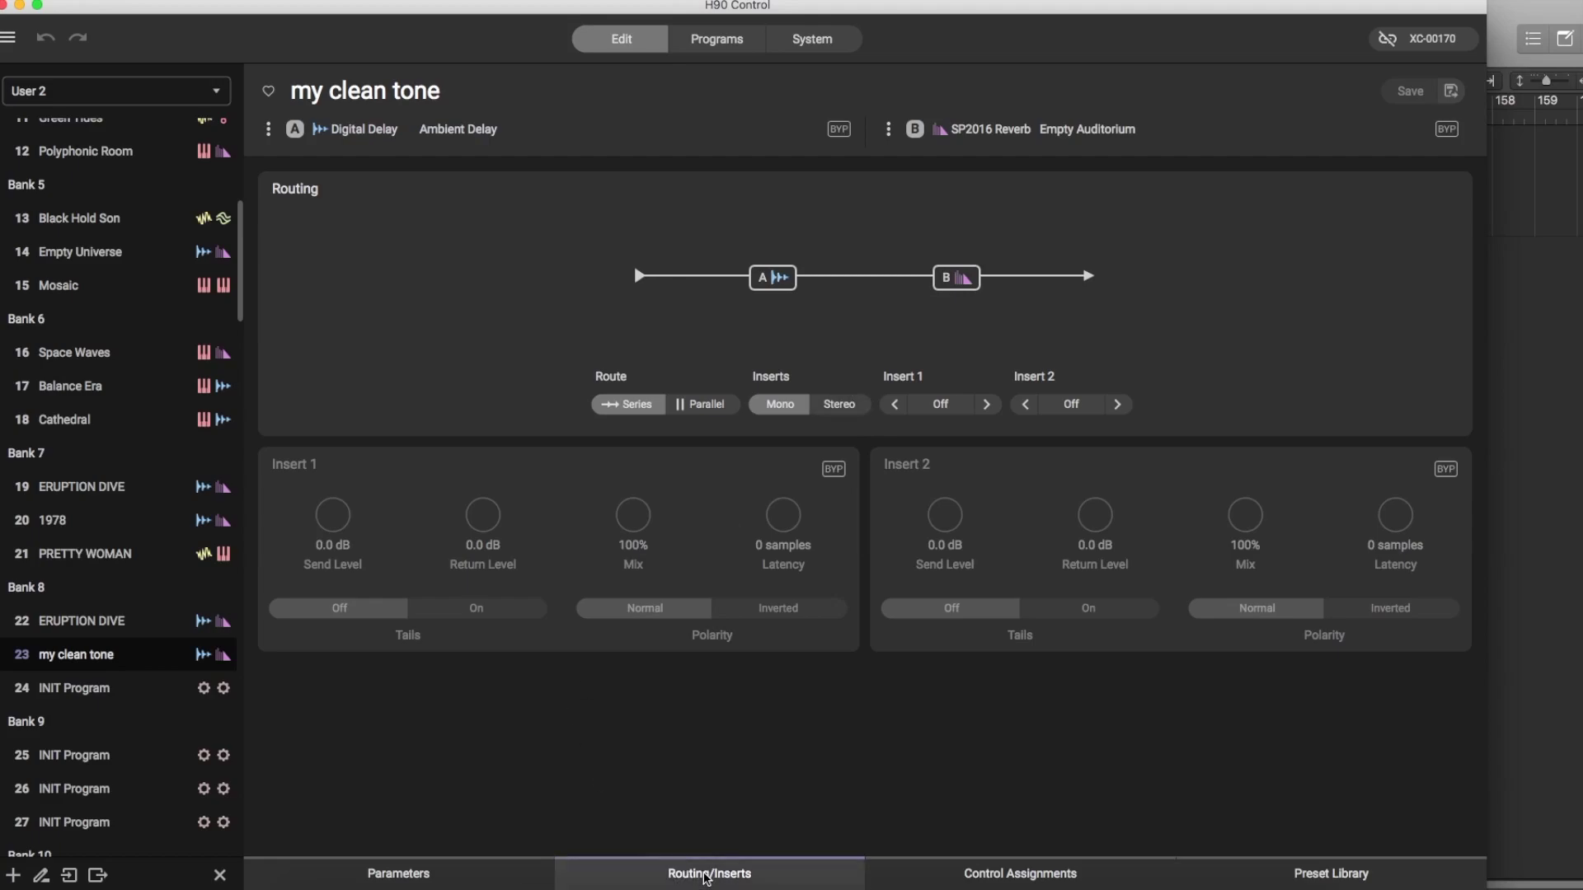
# Show the Control Assignments page for my clean tone.
pyautogui.click(937, 877)
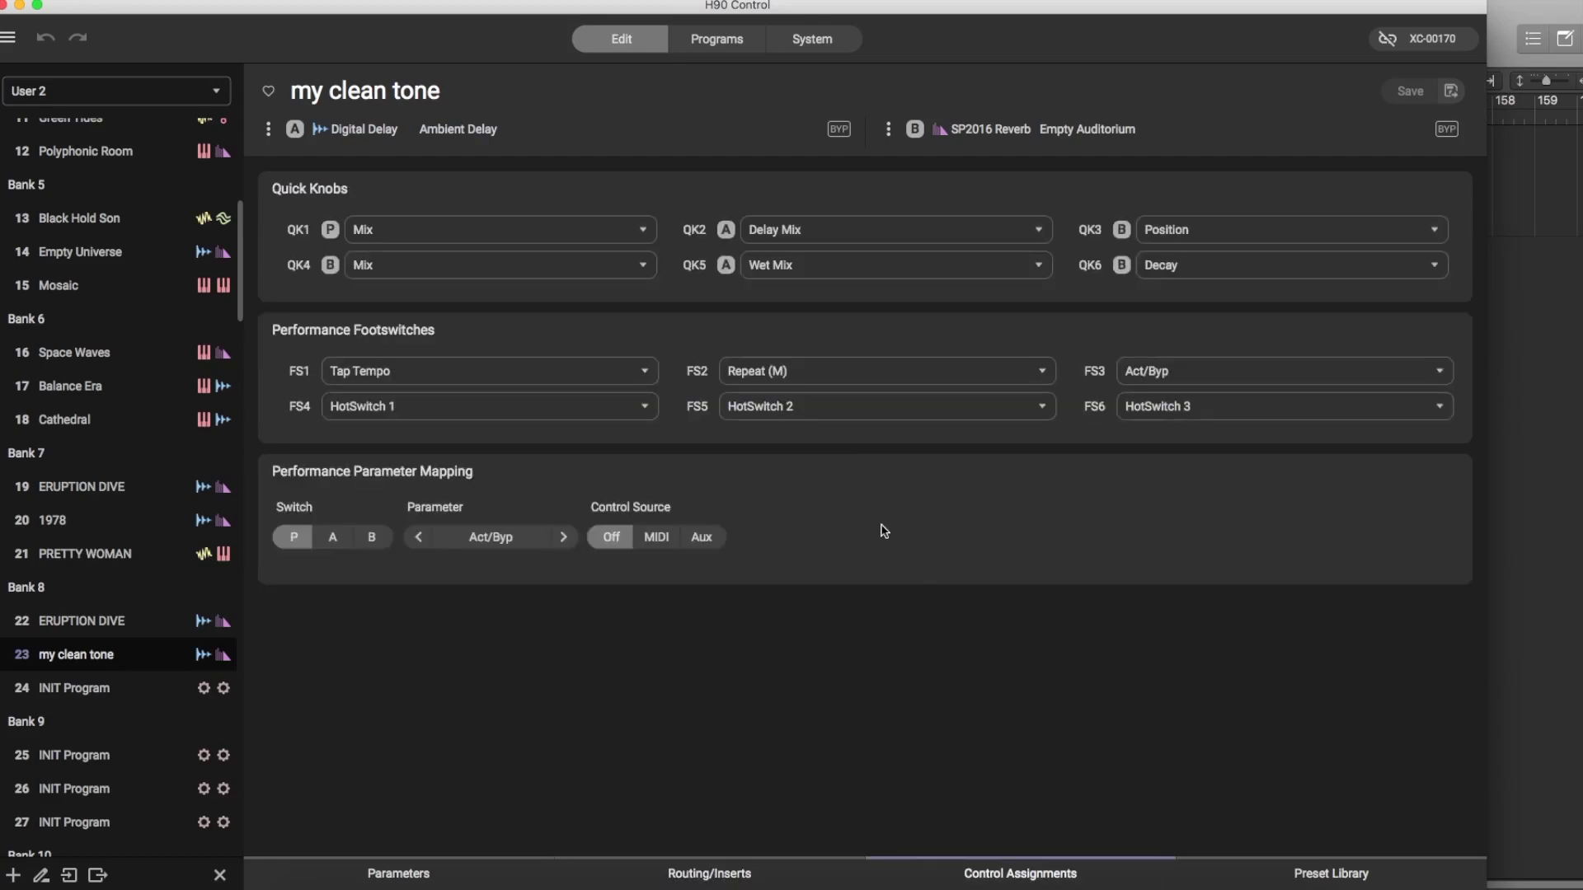
# Inspect the FS1, FS2 and FS3 footswitch choices without changing any assignment.
pyautogui.click(504, 380)
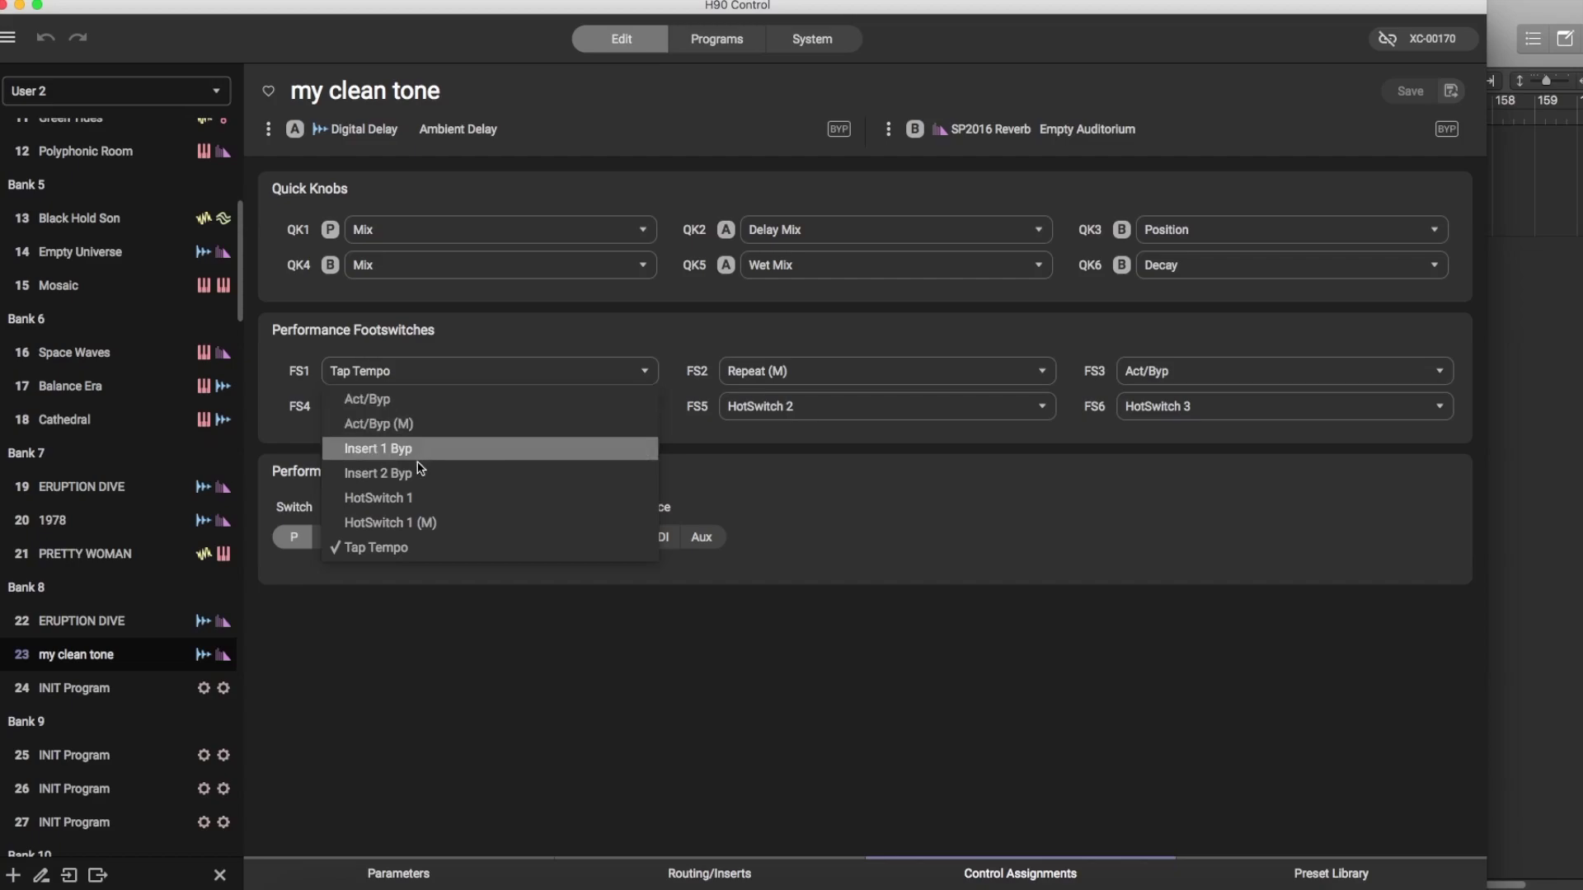
pyautogui.click(804, 370)
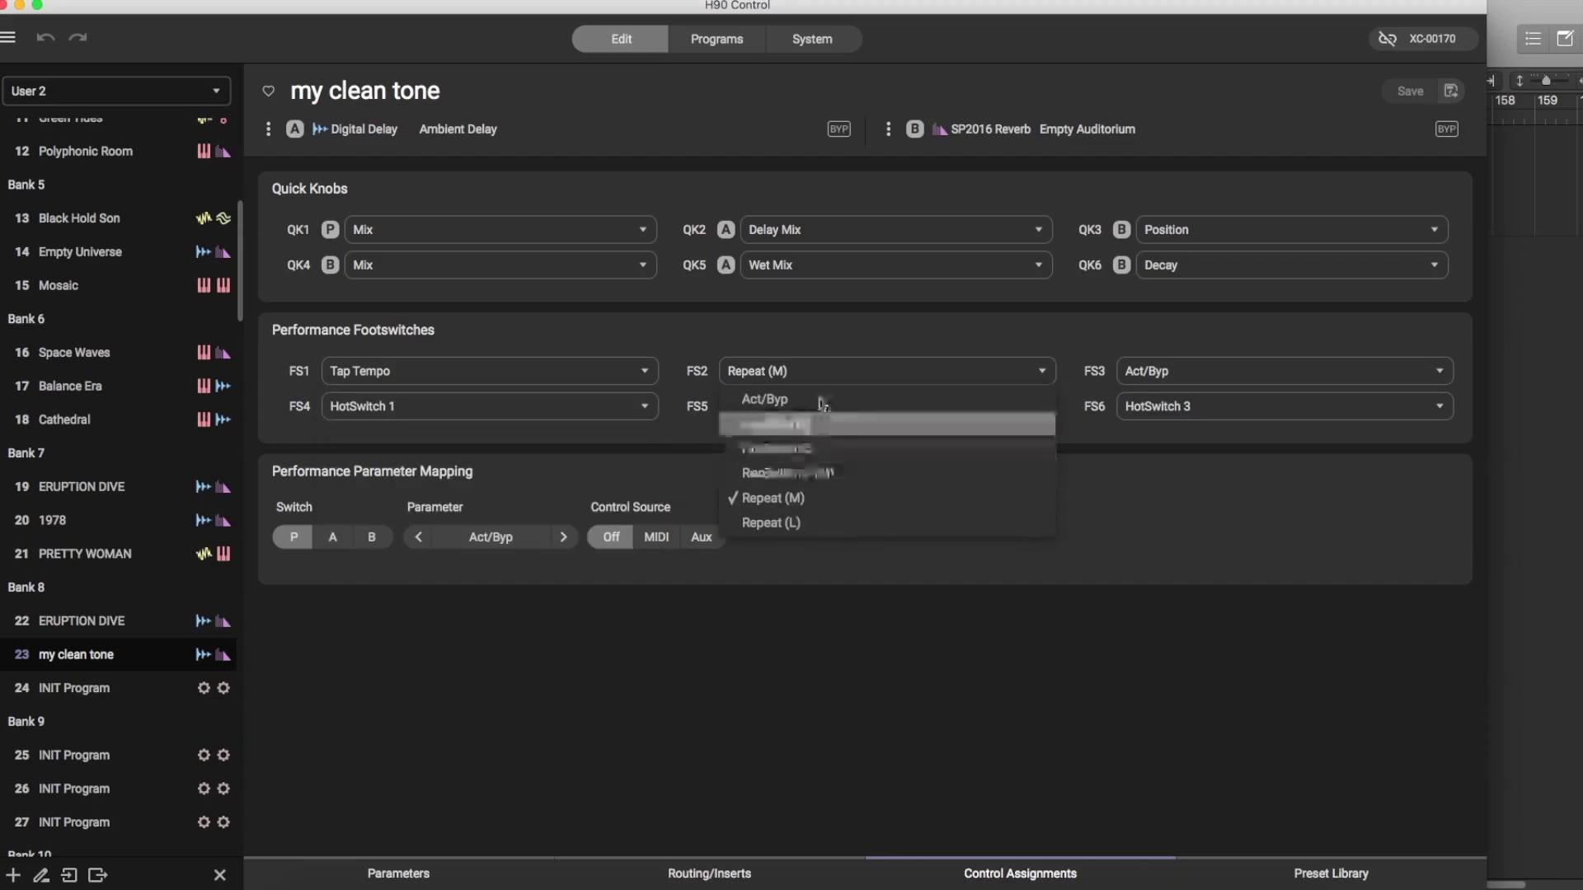
pyautogui.click(922, 323)
pyautogui.click(1304, 373)
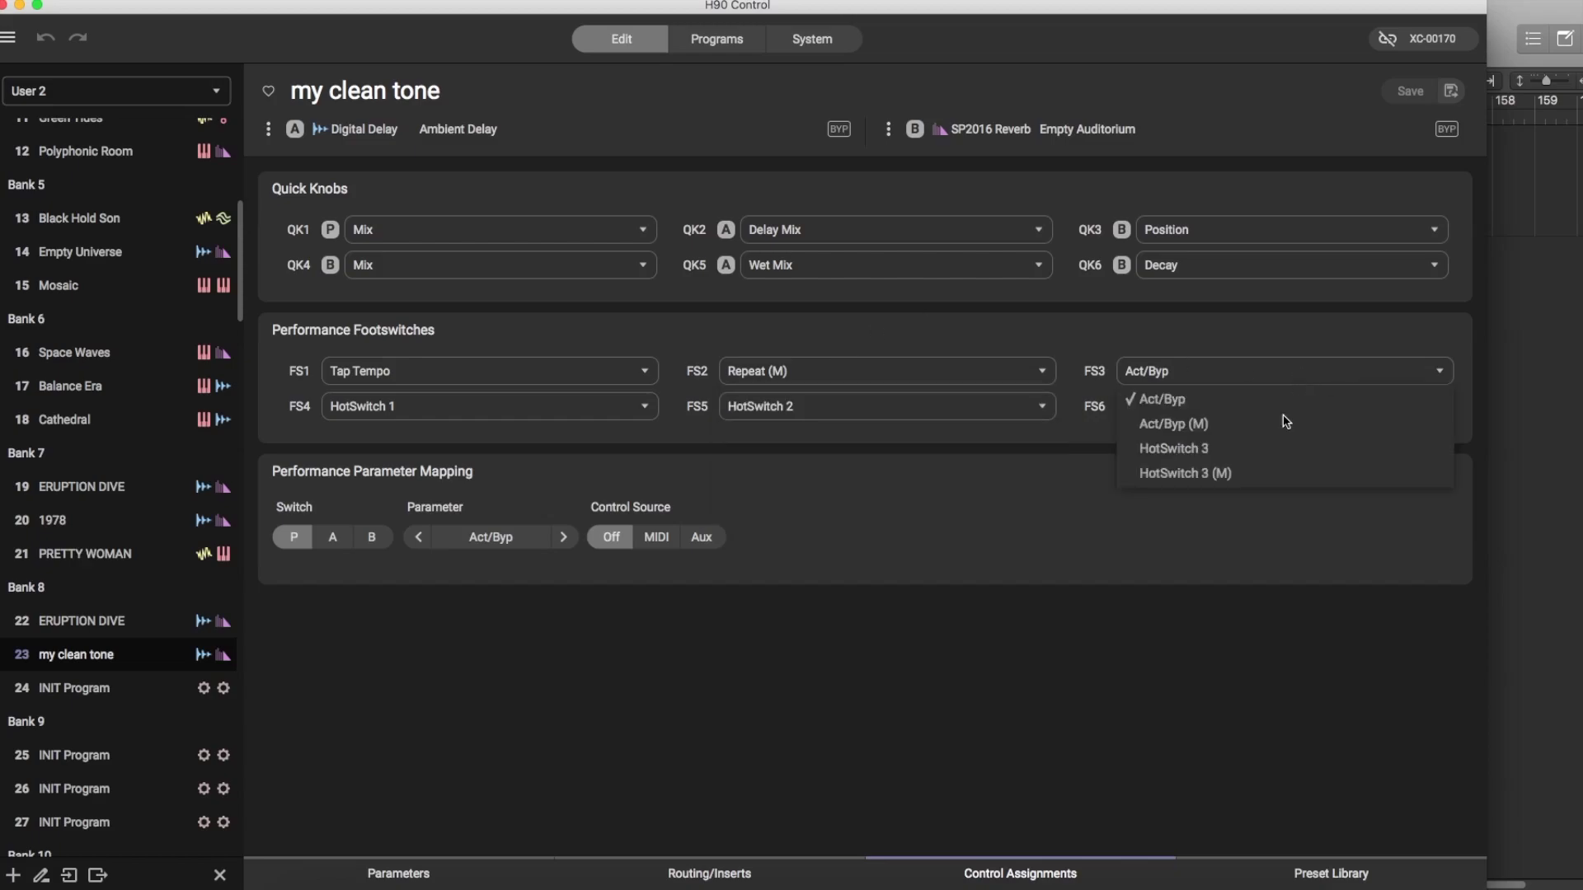
pyautogui.click(1278, 351)
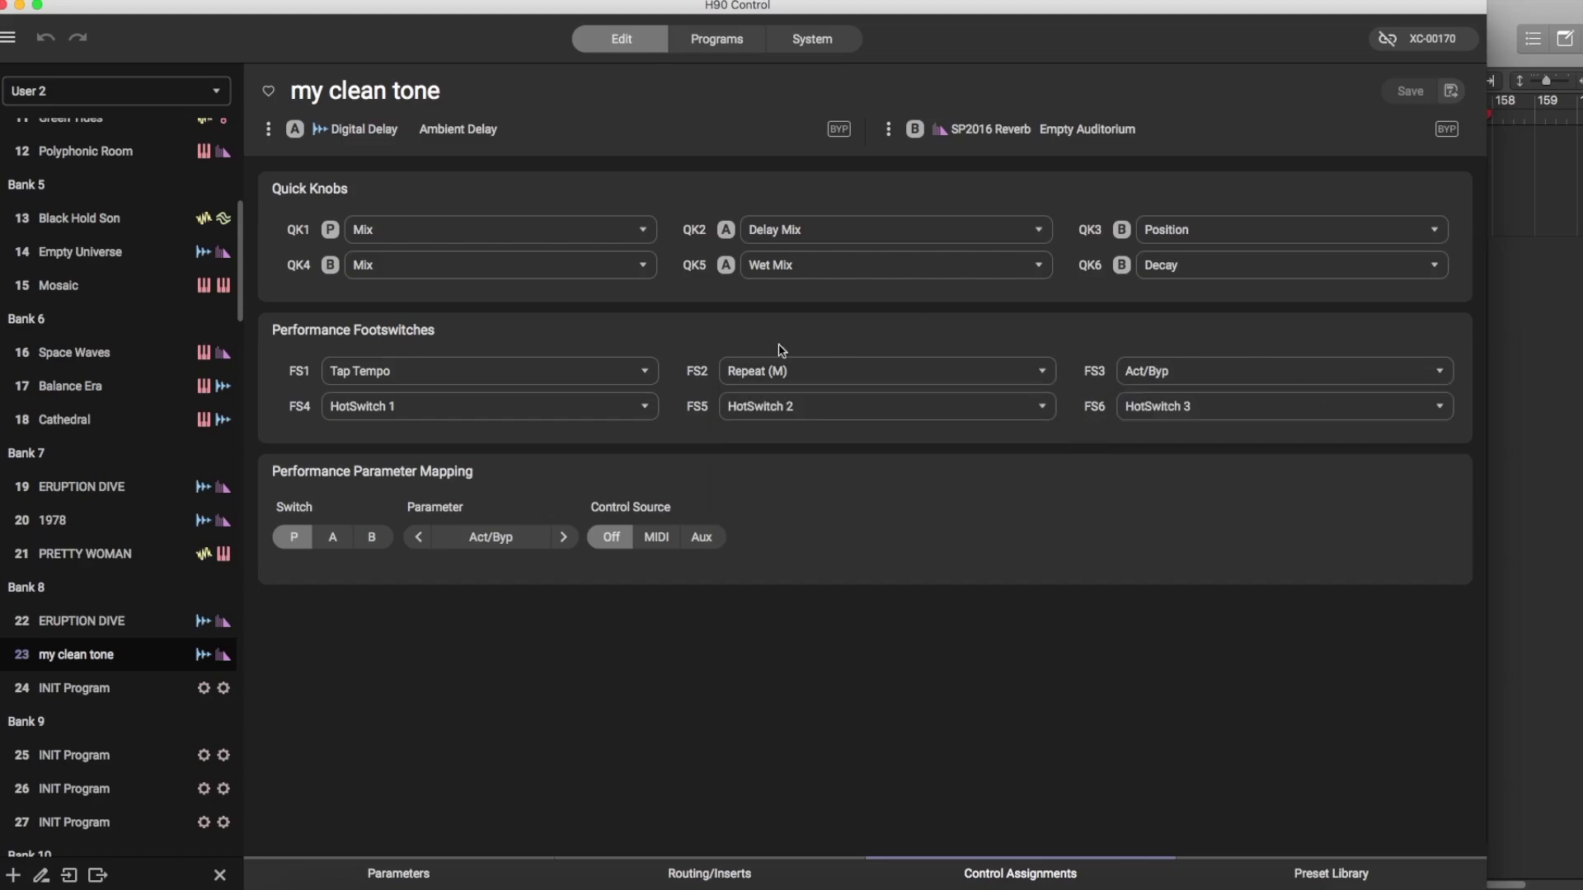
# Check FS4–FS6 choices, keeping HotSwitch 1, 2 and 3, then view QK1's parameter options.
pyautogui.click(485, 415)
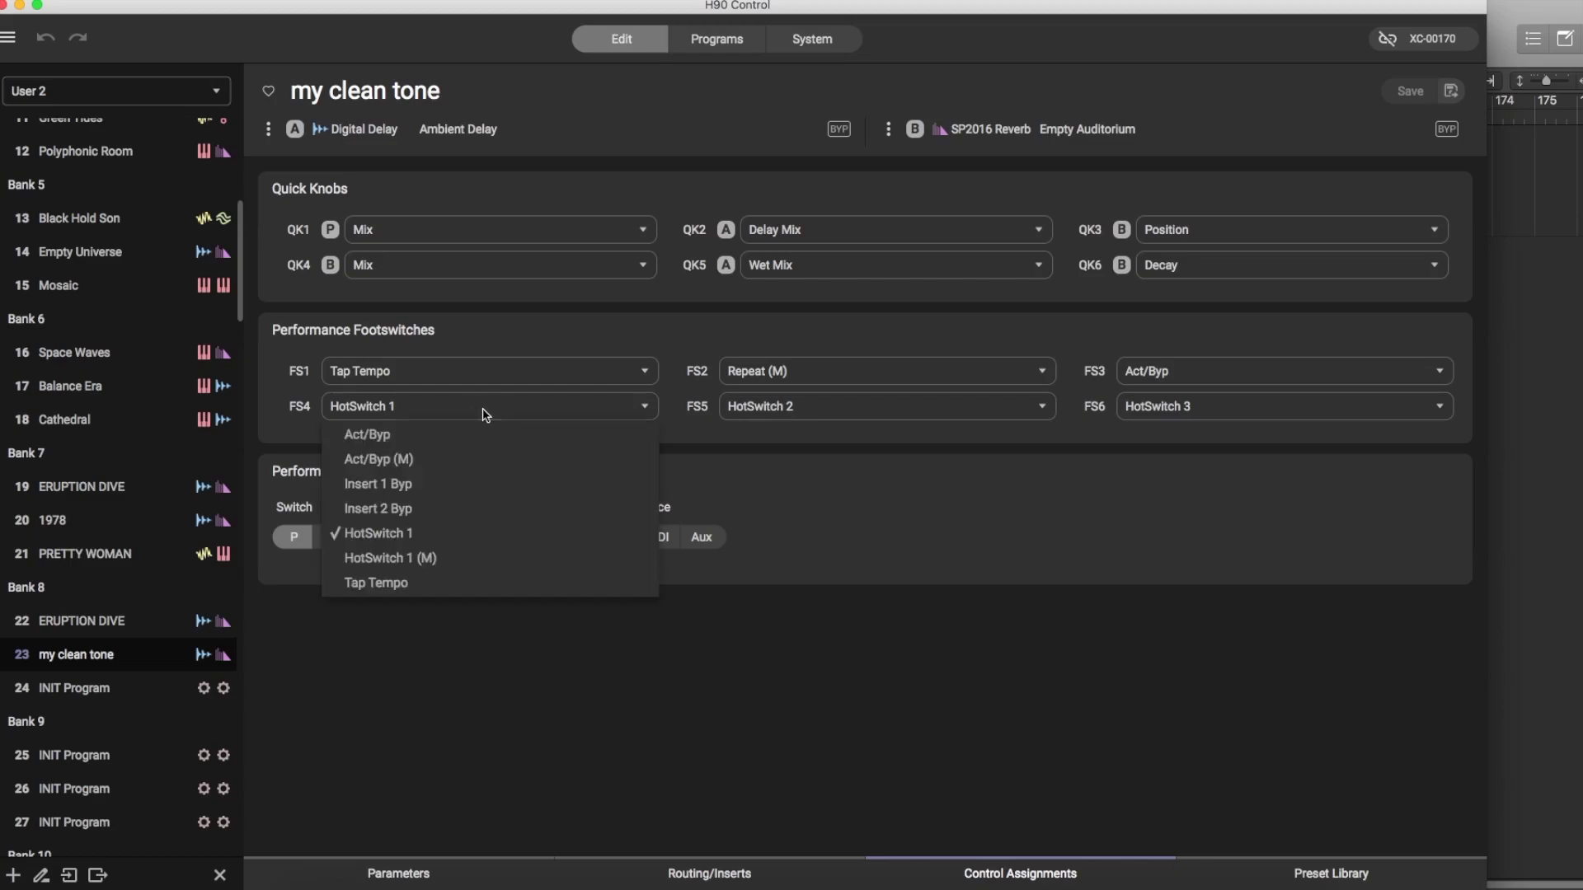
pyautogui.click(758, 445)
pyautogui.click(797, 412)
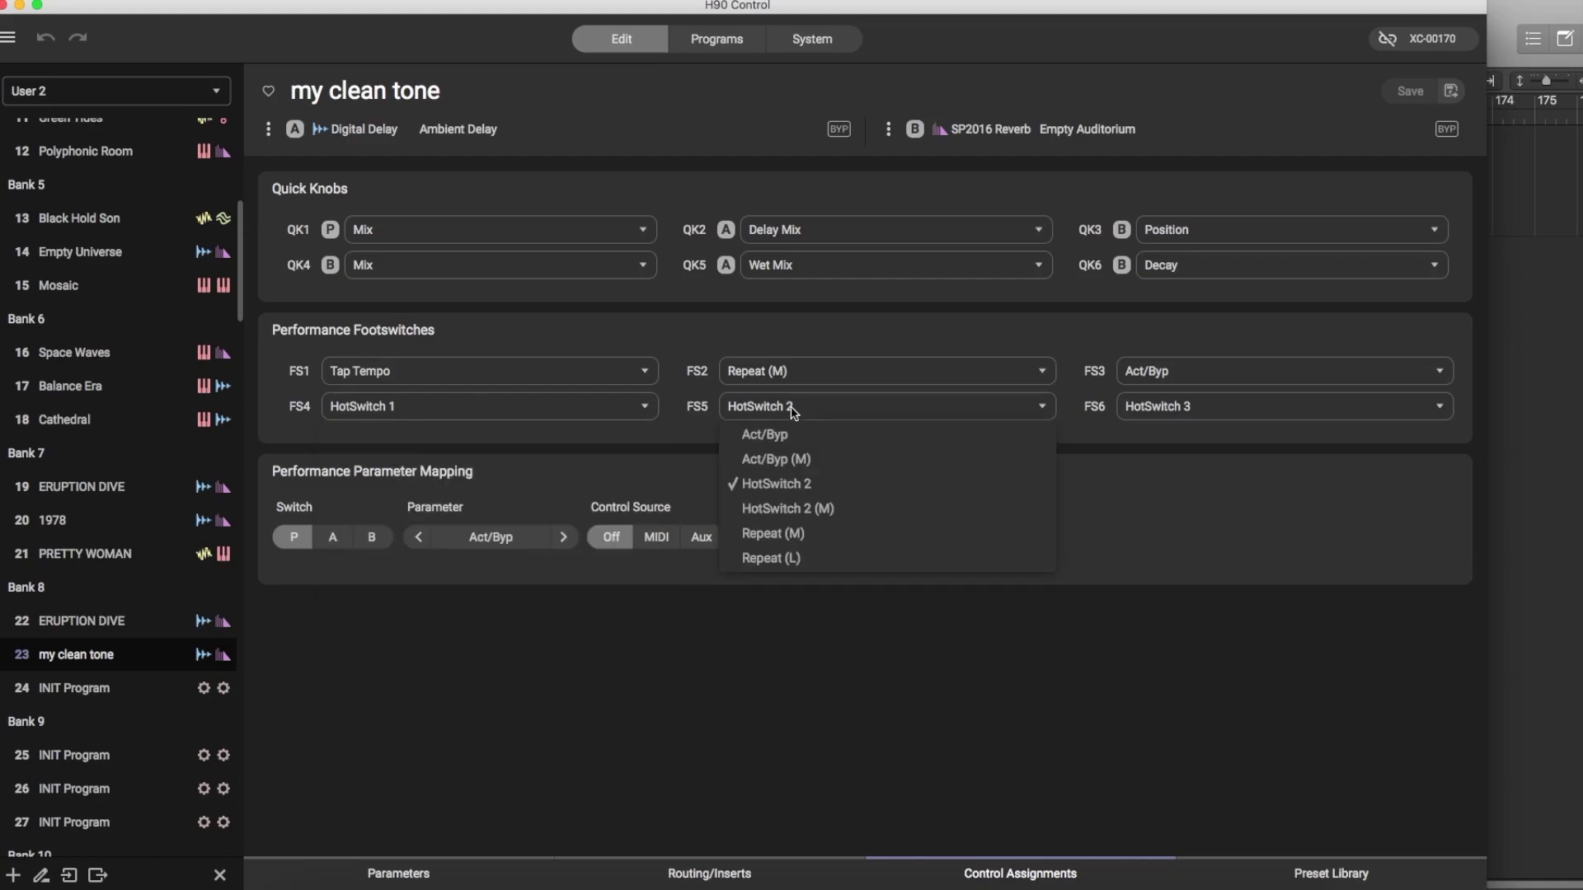
pyautogui.click(1236, 564)
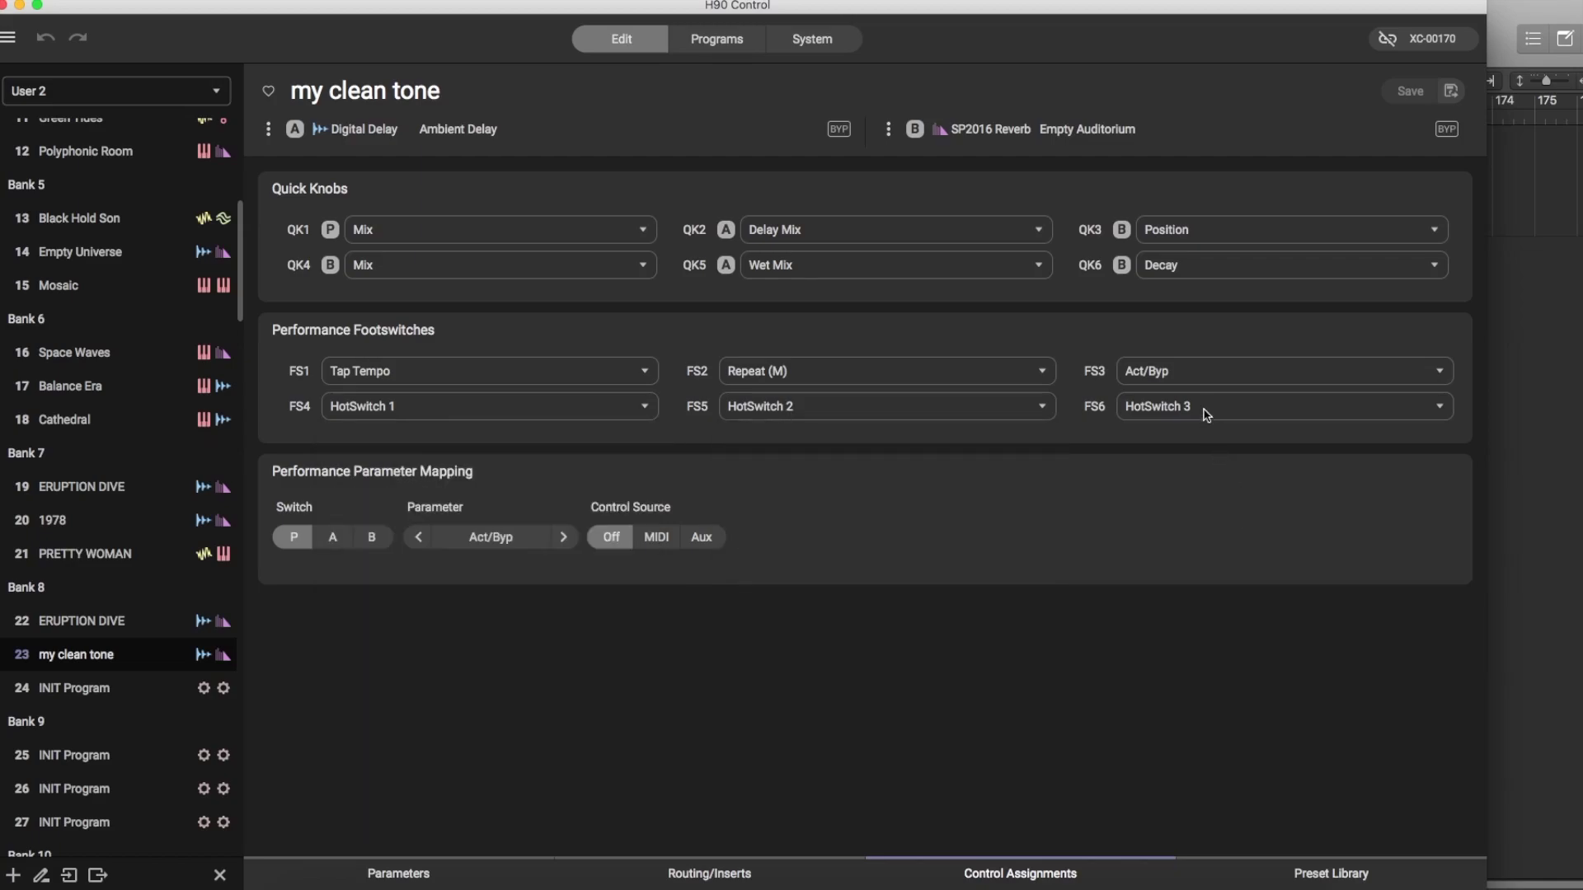
pyautogui.click(1206, 414)
pyautogui.click(1119, 453)
pyautogui.click(493, 235)
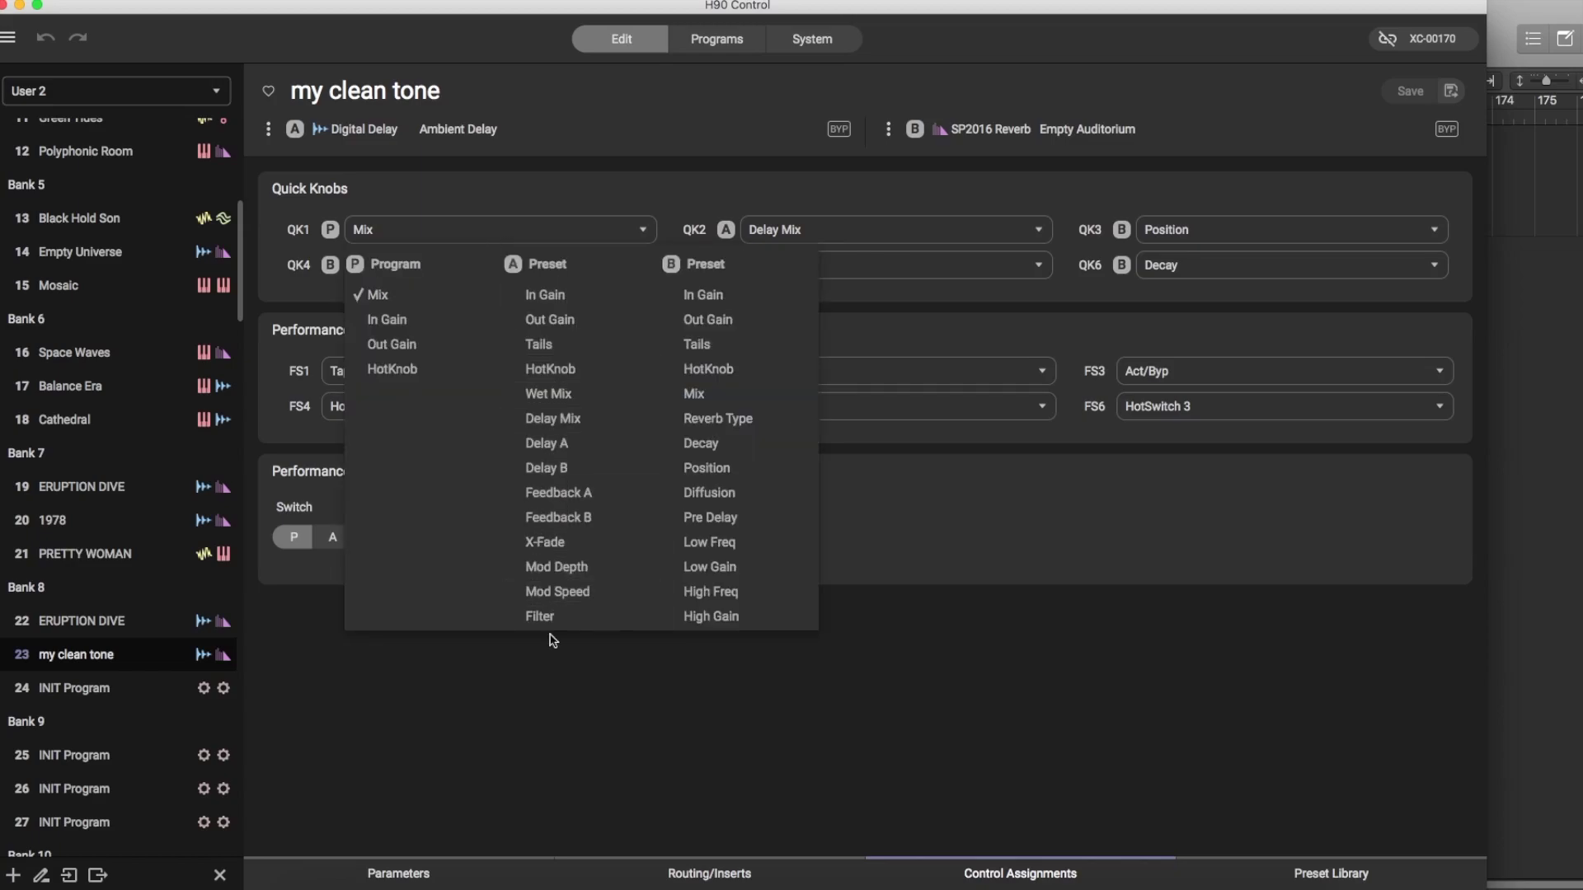
# Keep QK1 on Mix and browse the preset library before heading back to parameters.
pyautogui.click(702, 198)
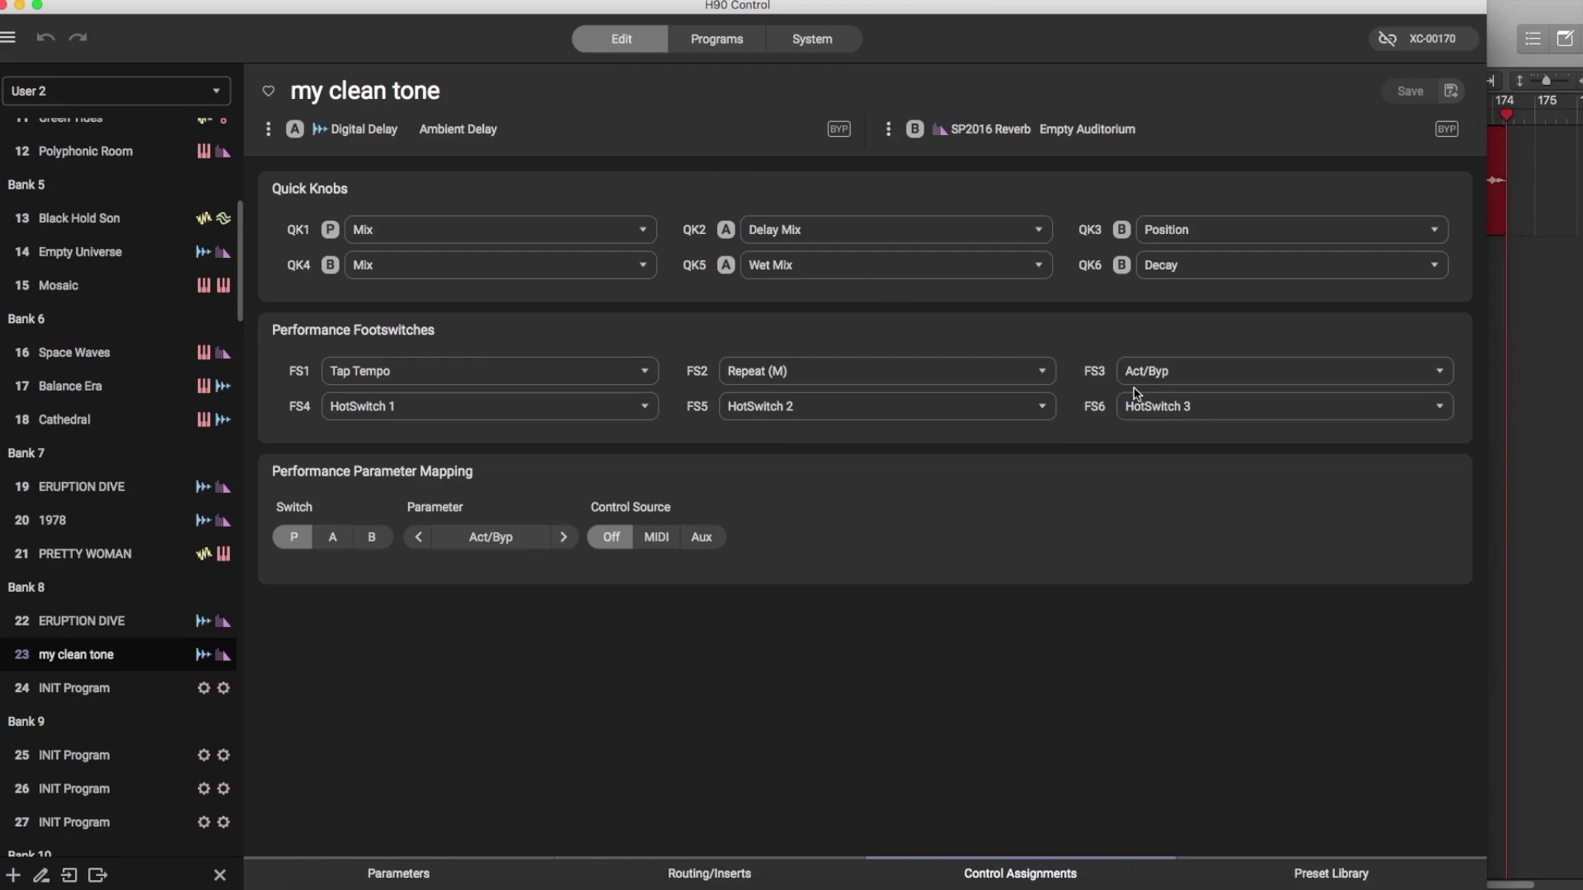
pyautogui.click(1368, 873)
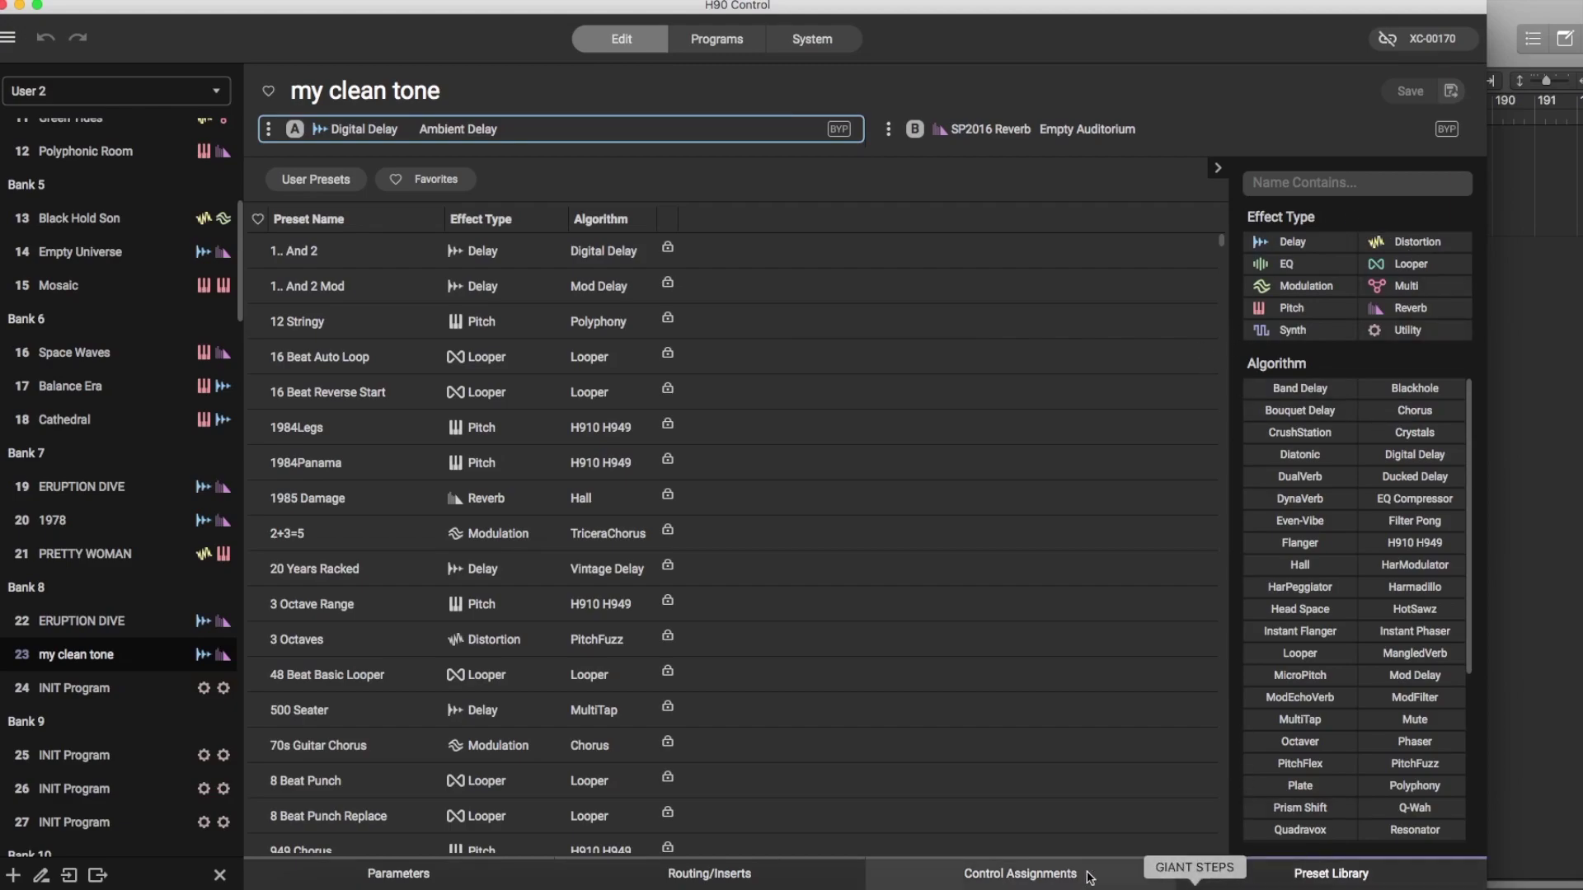
pyautogui.click(405, 875)
# Look over the Programs list and System settings, then return to editing 'my clean tone'.
pyautogui.click(703, 32)
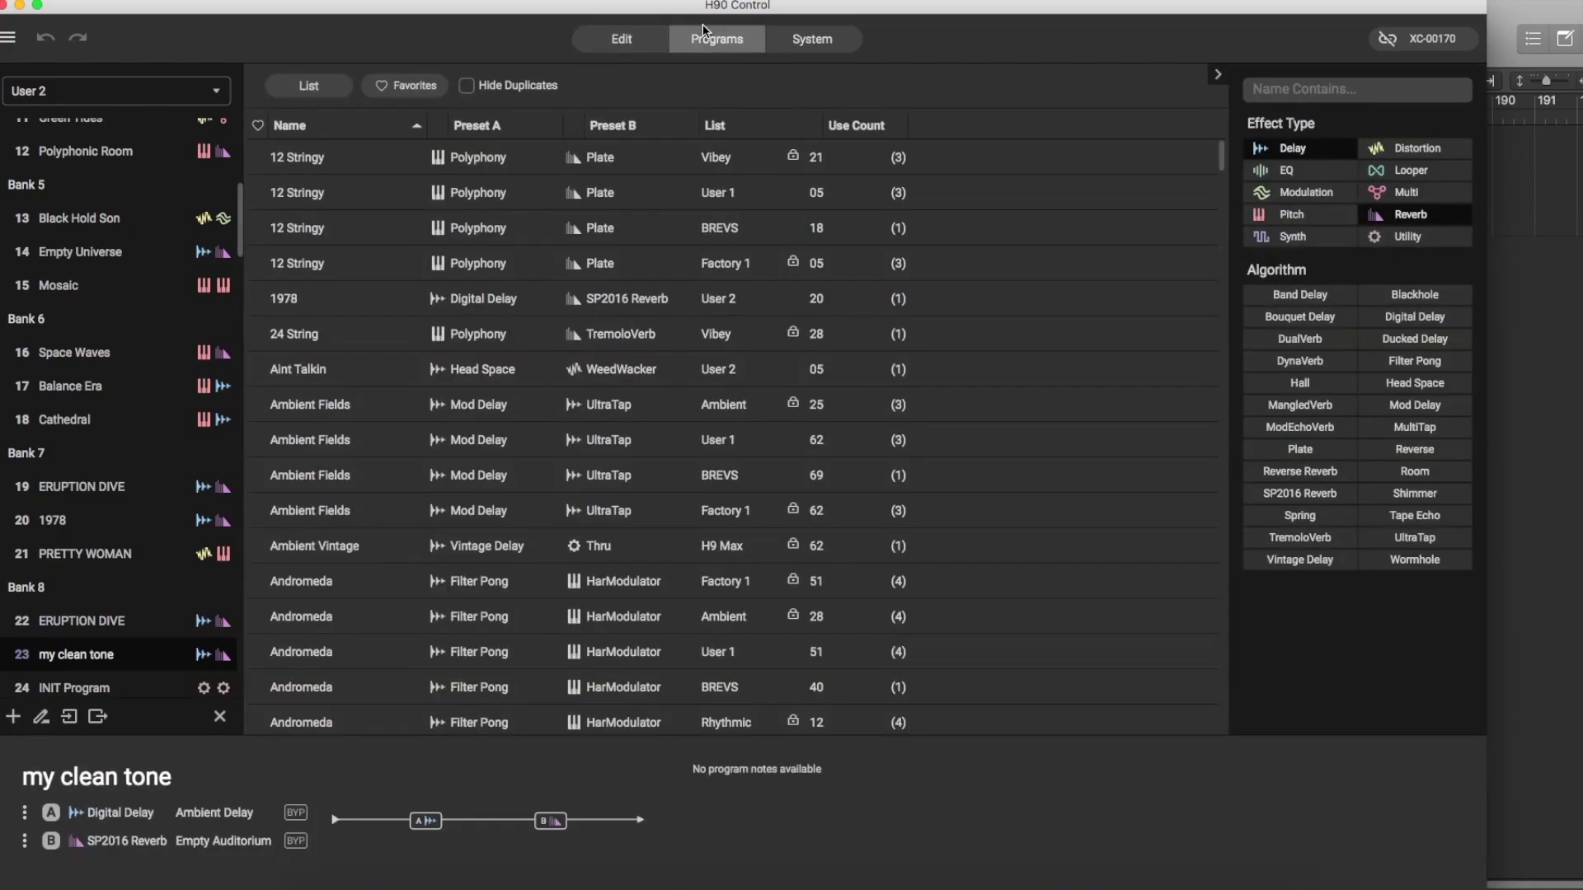
pyautogui.click(818, 45)
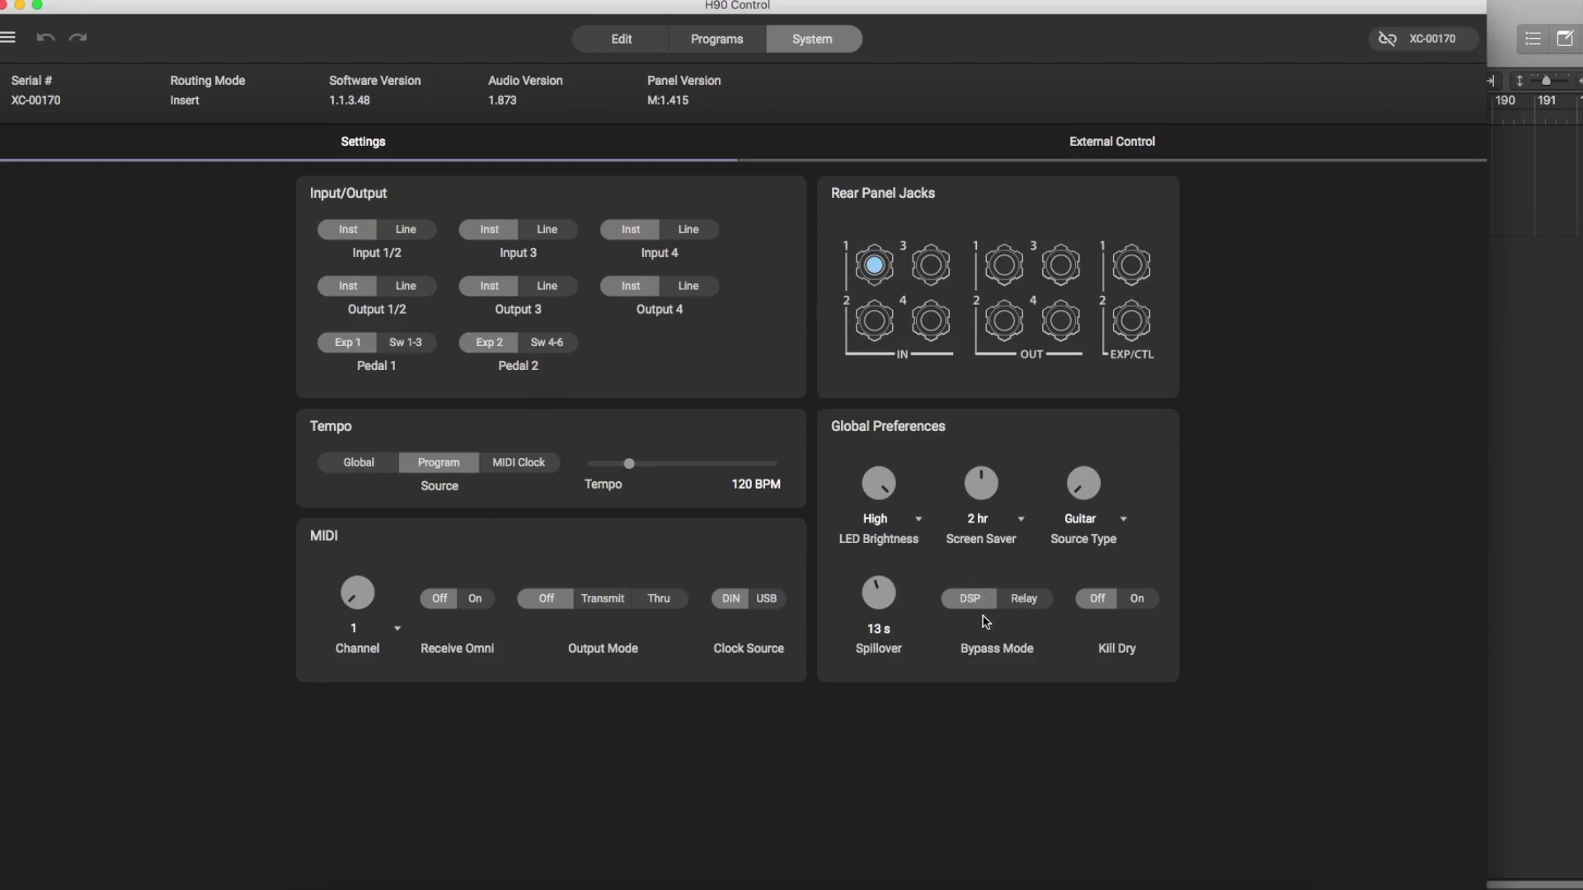
pyautogui.click(728, 46)
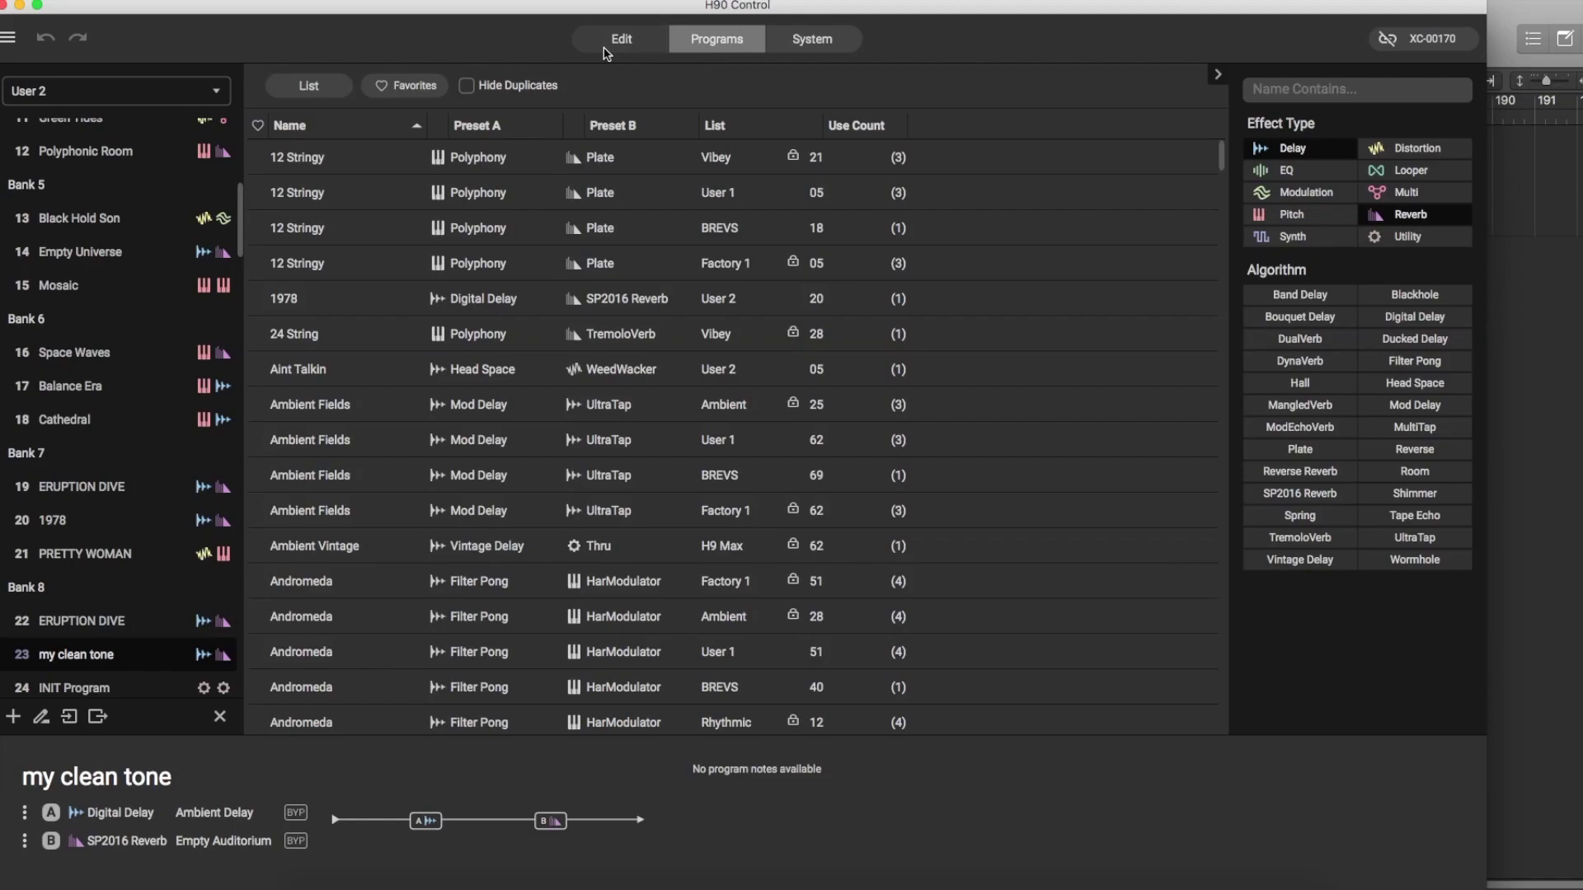
pyautogui.click(621, 42)
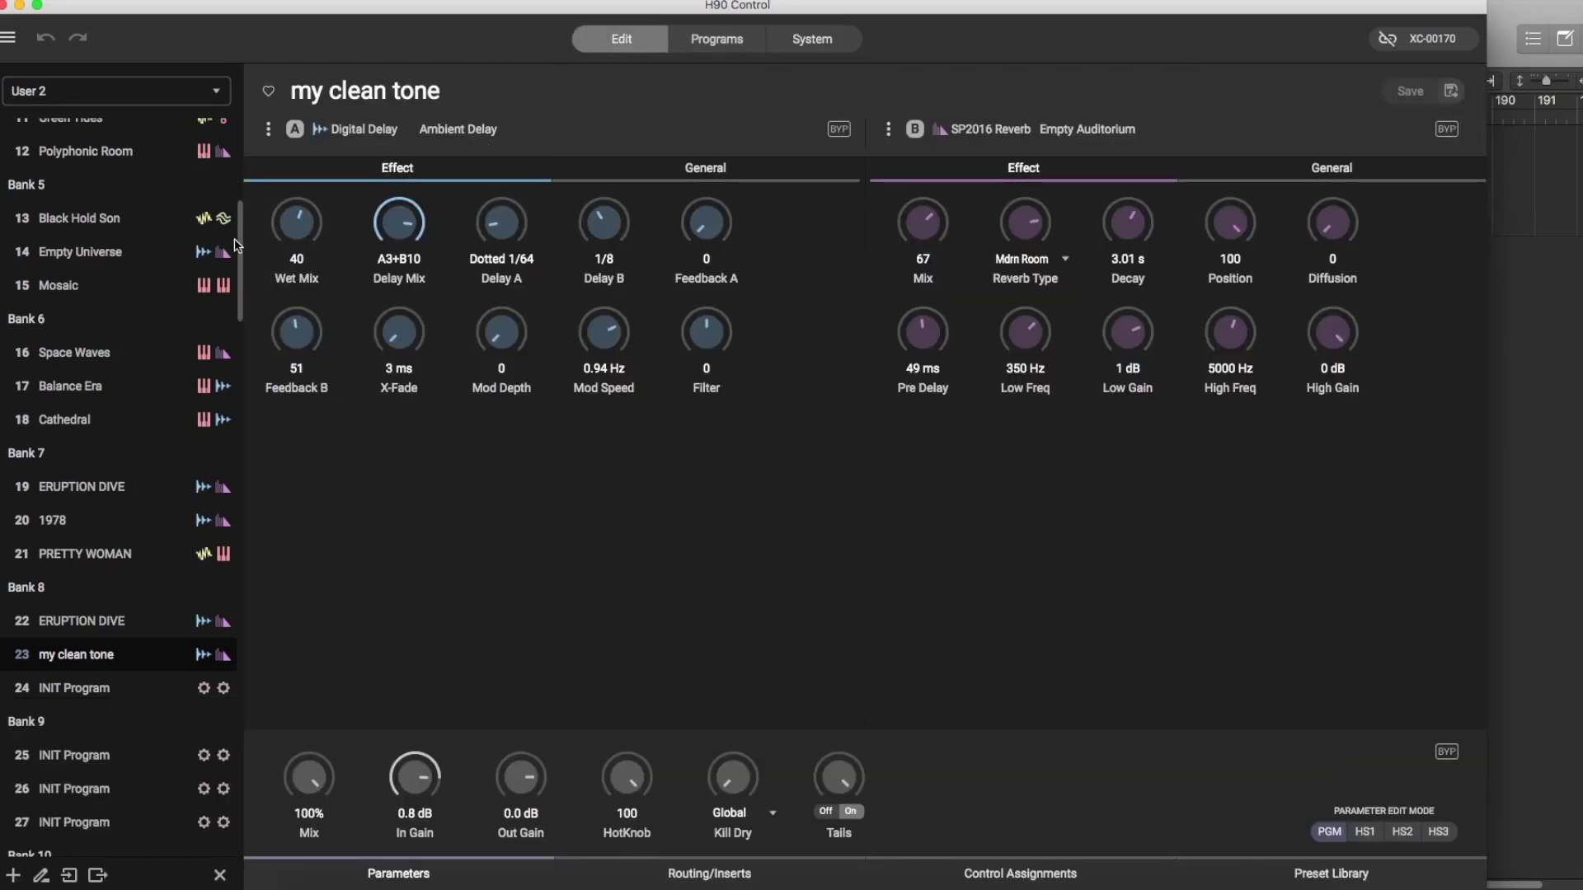
# Copy Black Hold Son from slot 13 onto slot 12, replacing Polyphonic Room.
pyautogui.moveTo(223, 200); pyautogui.dragTo(239, 111)
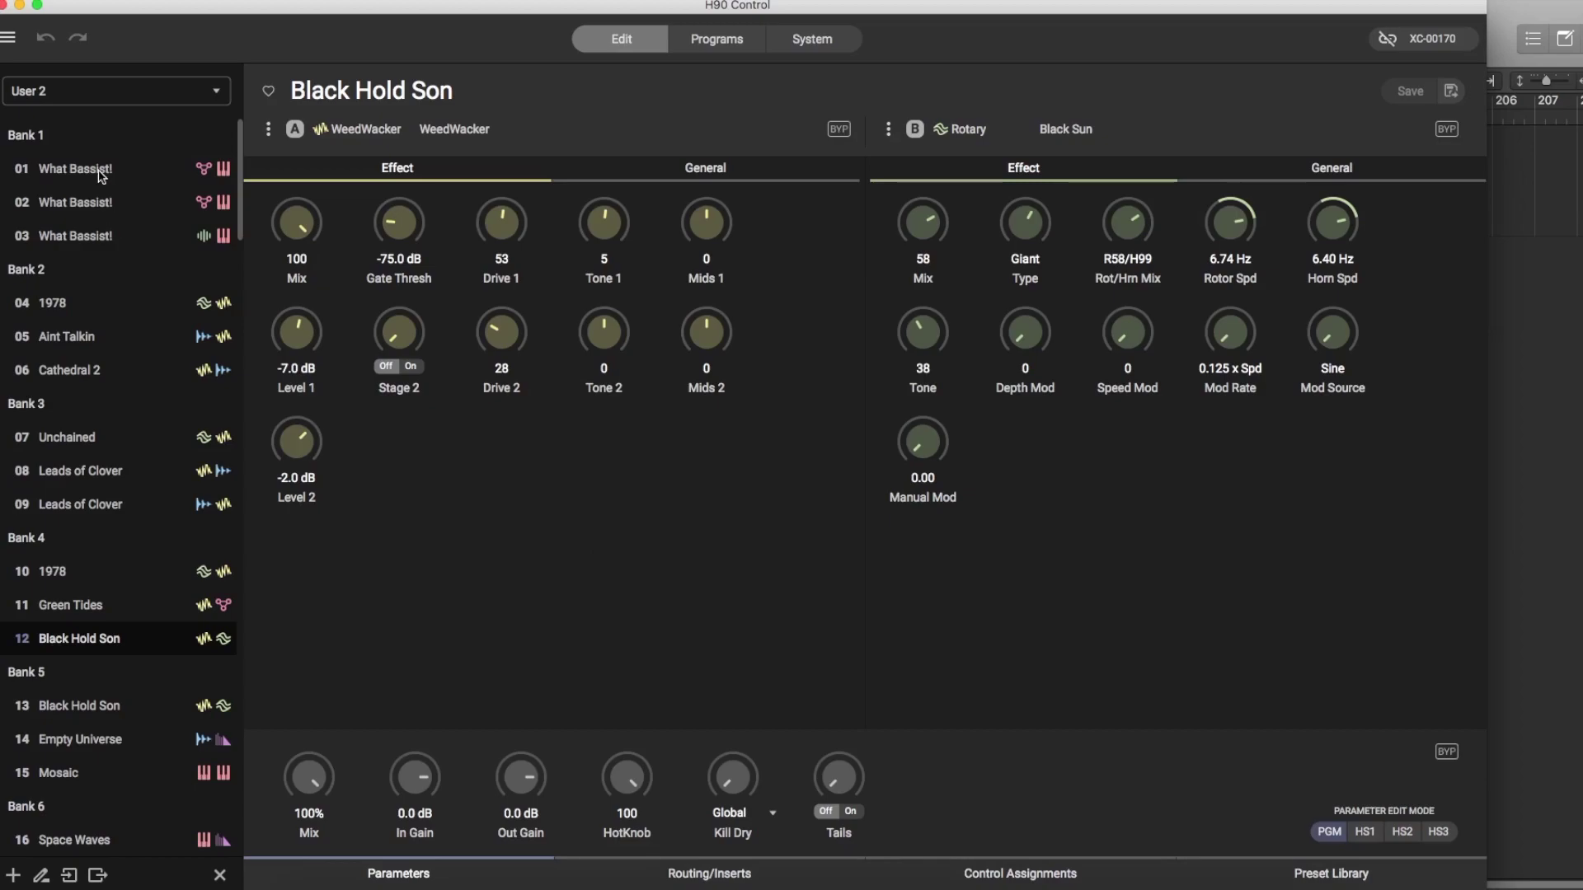
# Load program 04 1978 from the User 2 list.
pyautogui.click(81, 309)
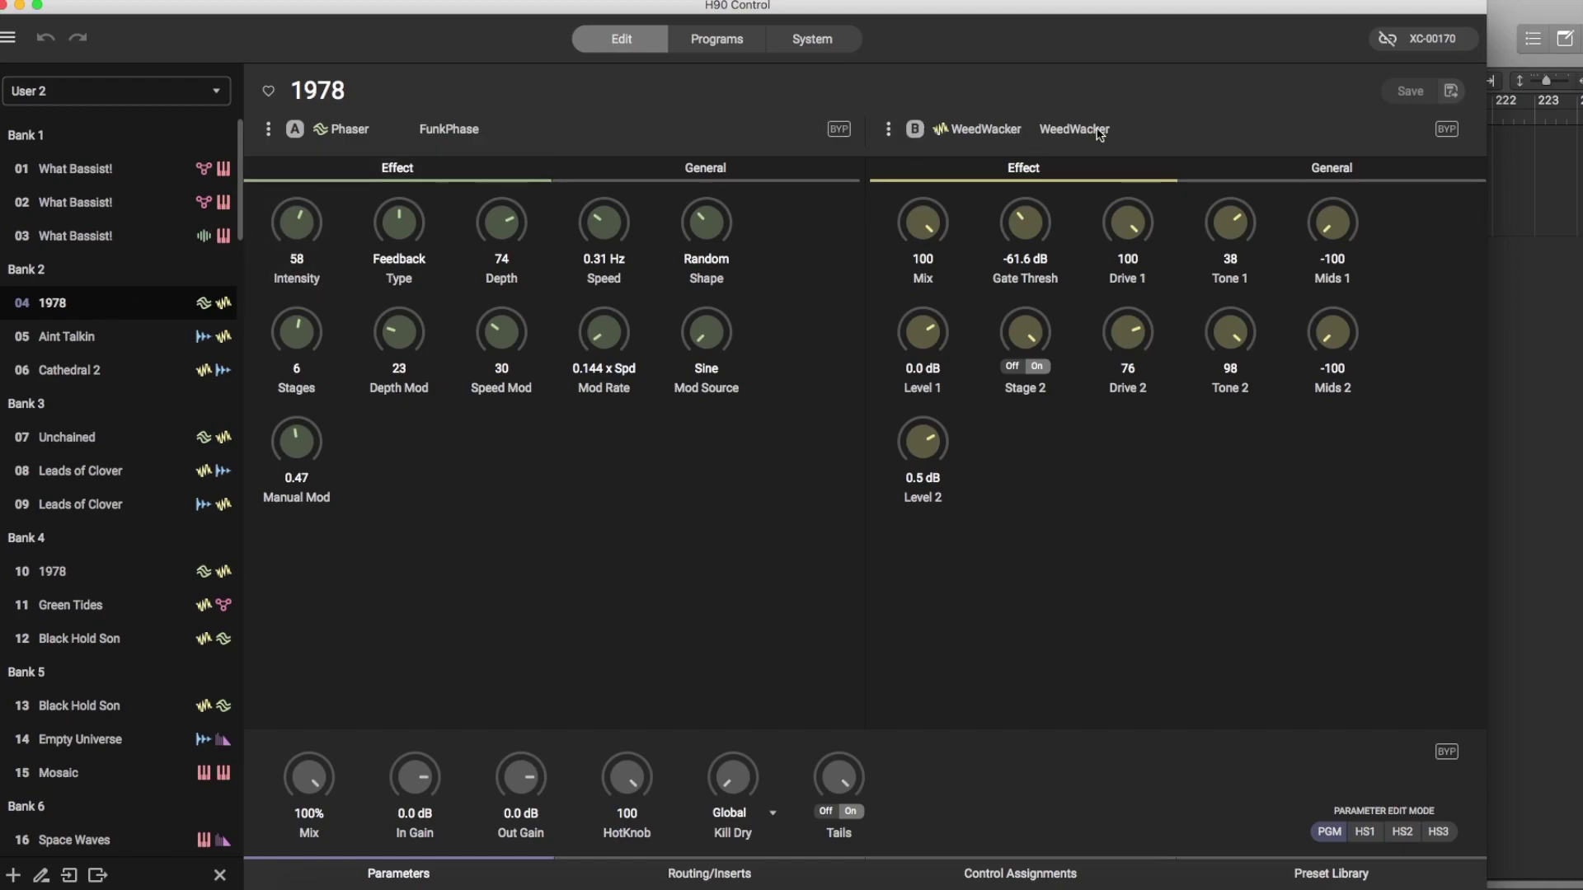
# Toggle bypass on 1978's slot B WeedWacker, then load ERUPTION DIVE from slot 22.
pyautogui.click(1446, 130)
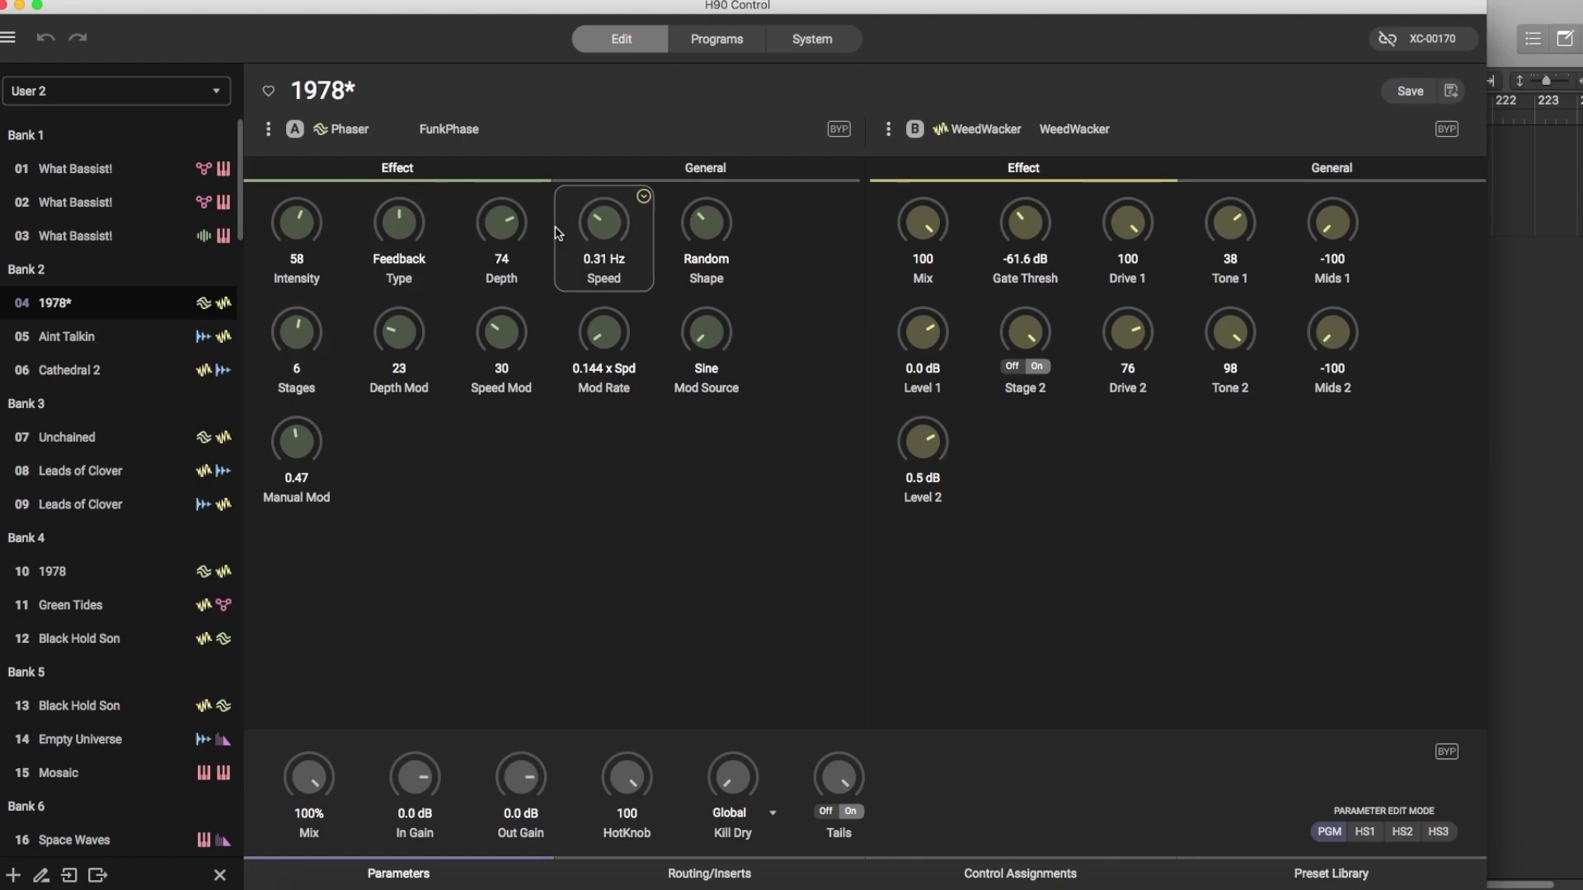
pyautogui.scroll(-1, 147, 653)
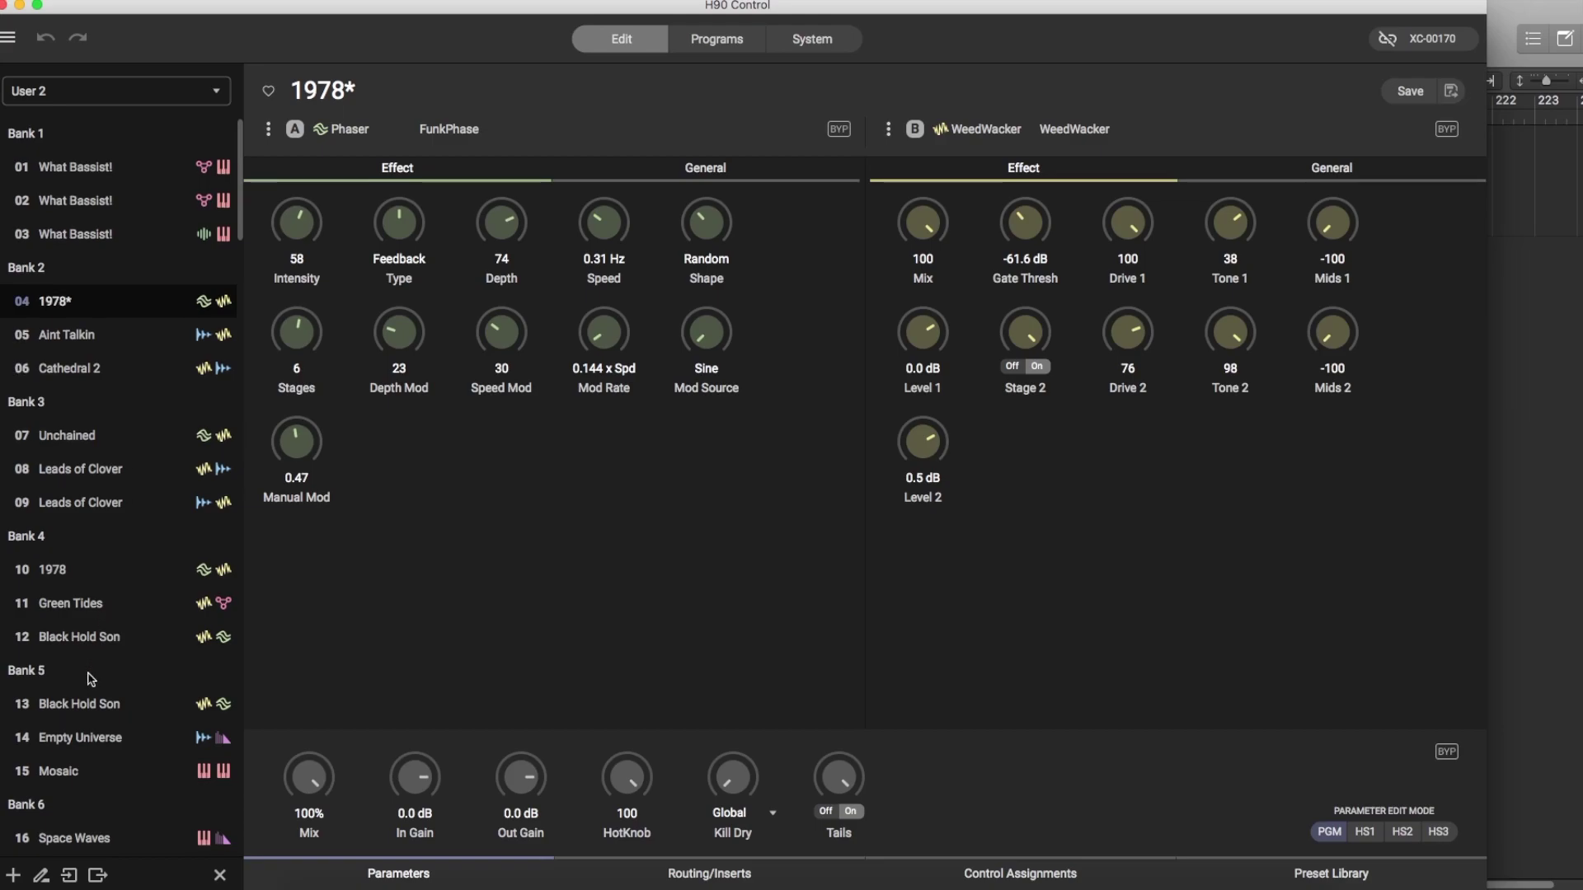
pyautogui.scroll(-2, 88, 719)
pyautogui.scroll(-5, 89, 718)
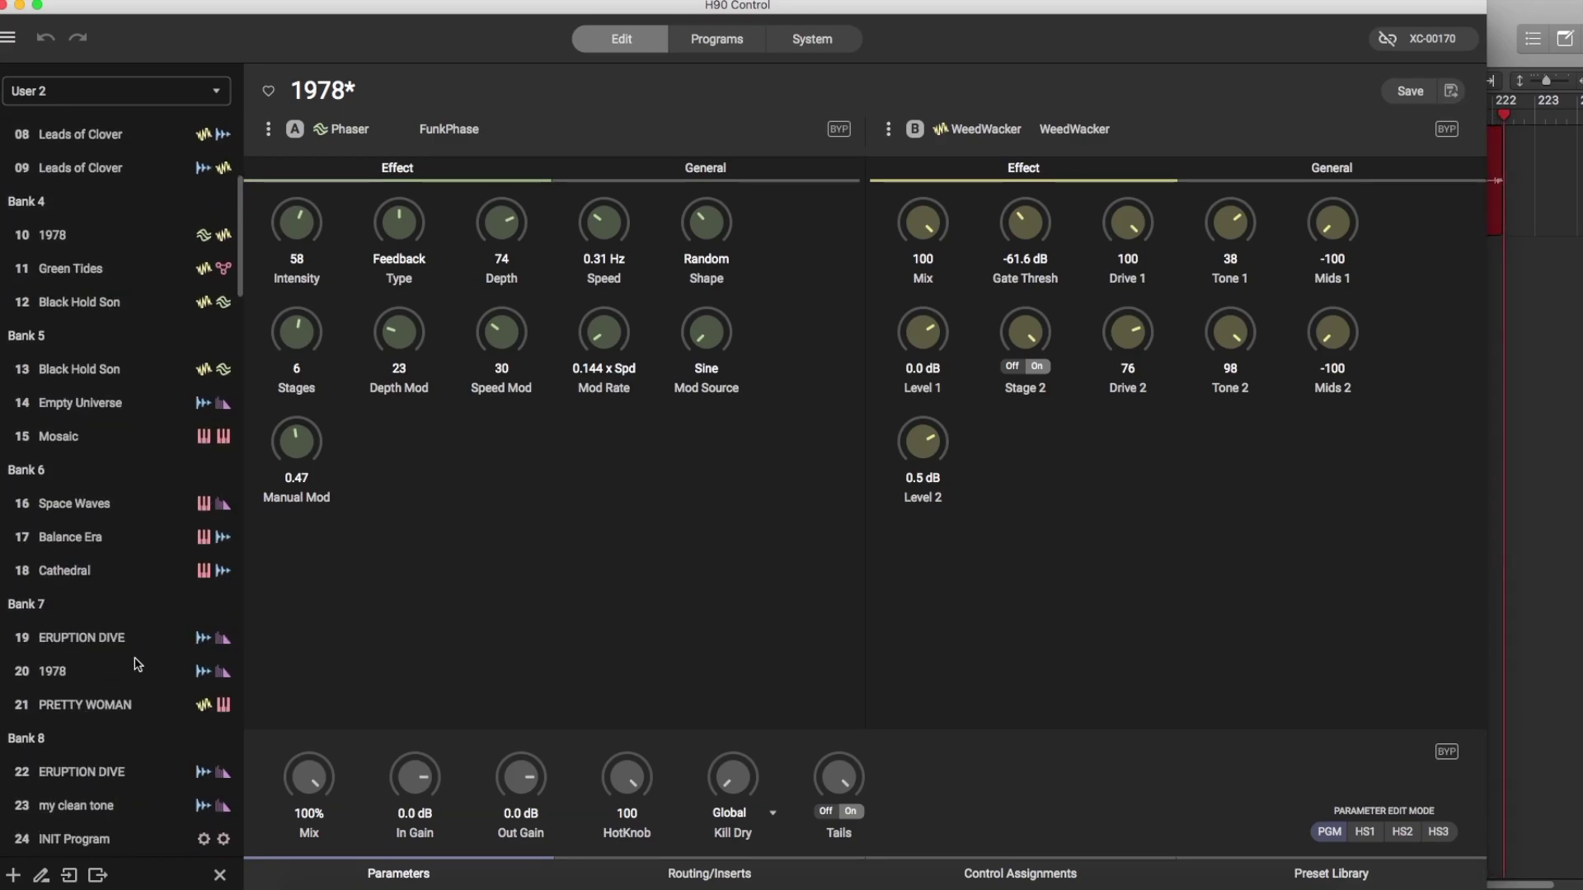
pyautogui.click(119, 771)
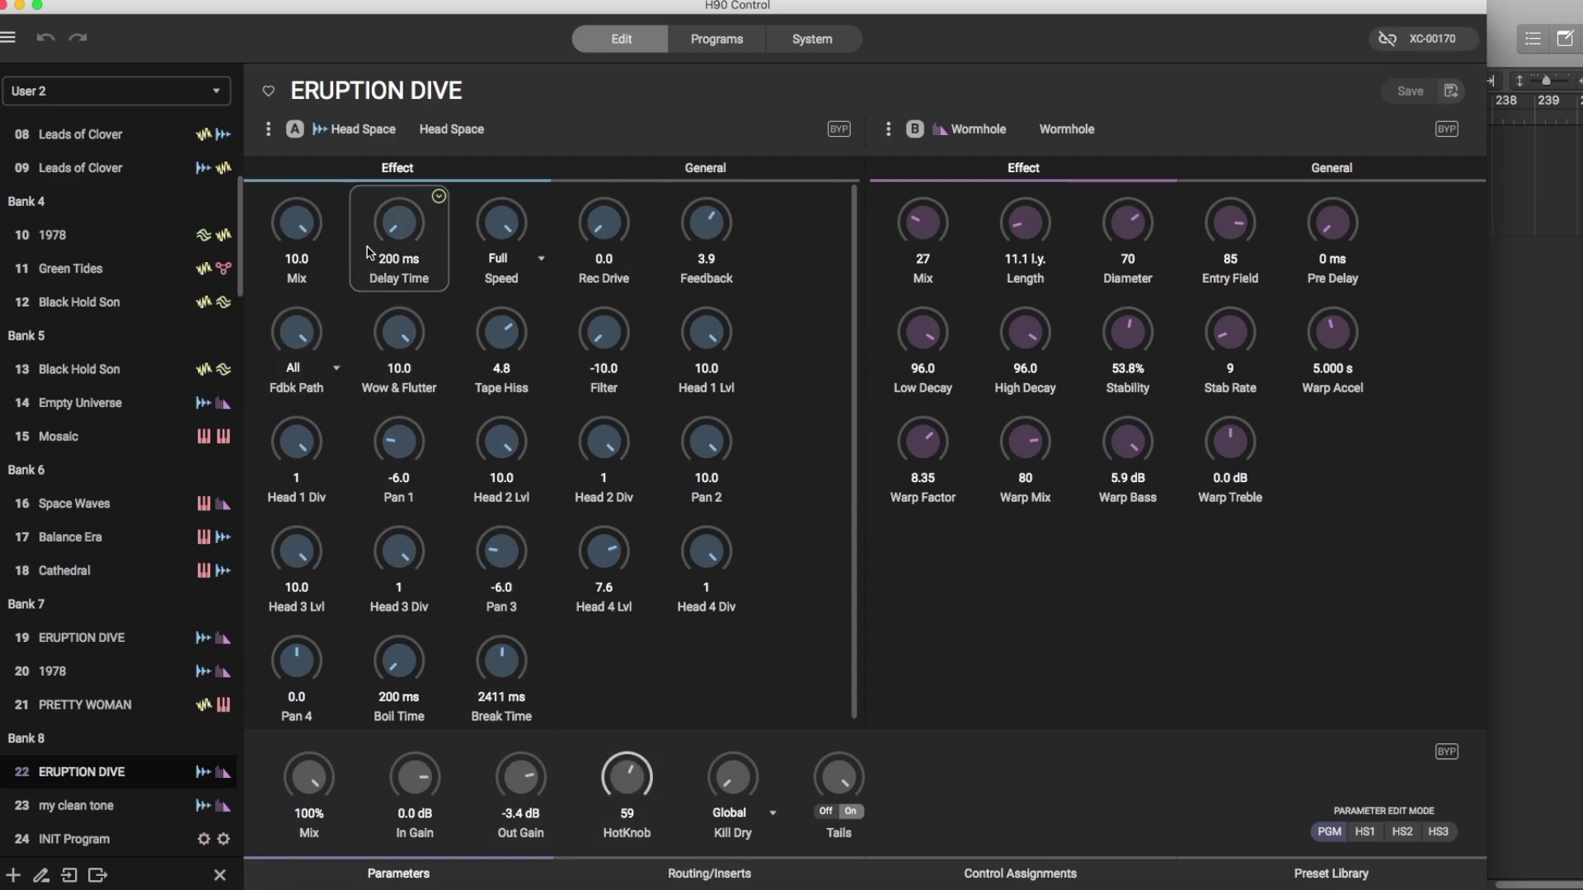
# Nudge the H90 Control window slightly while ERUPTION DIVE stays loaded.
pyautogui.moveTo(559, 19); pyautogui.dragTo(567, 18)
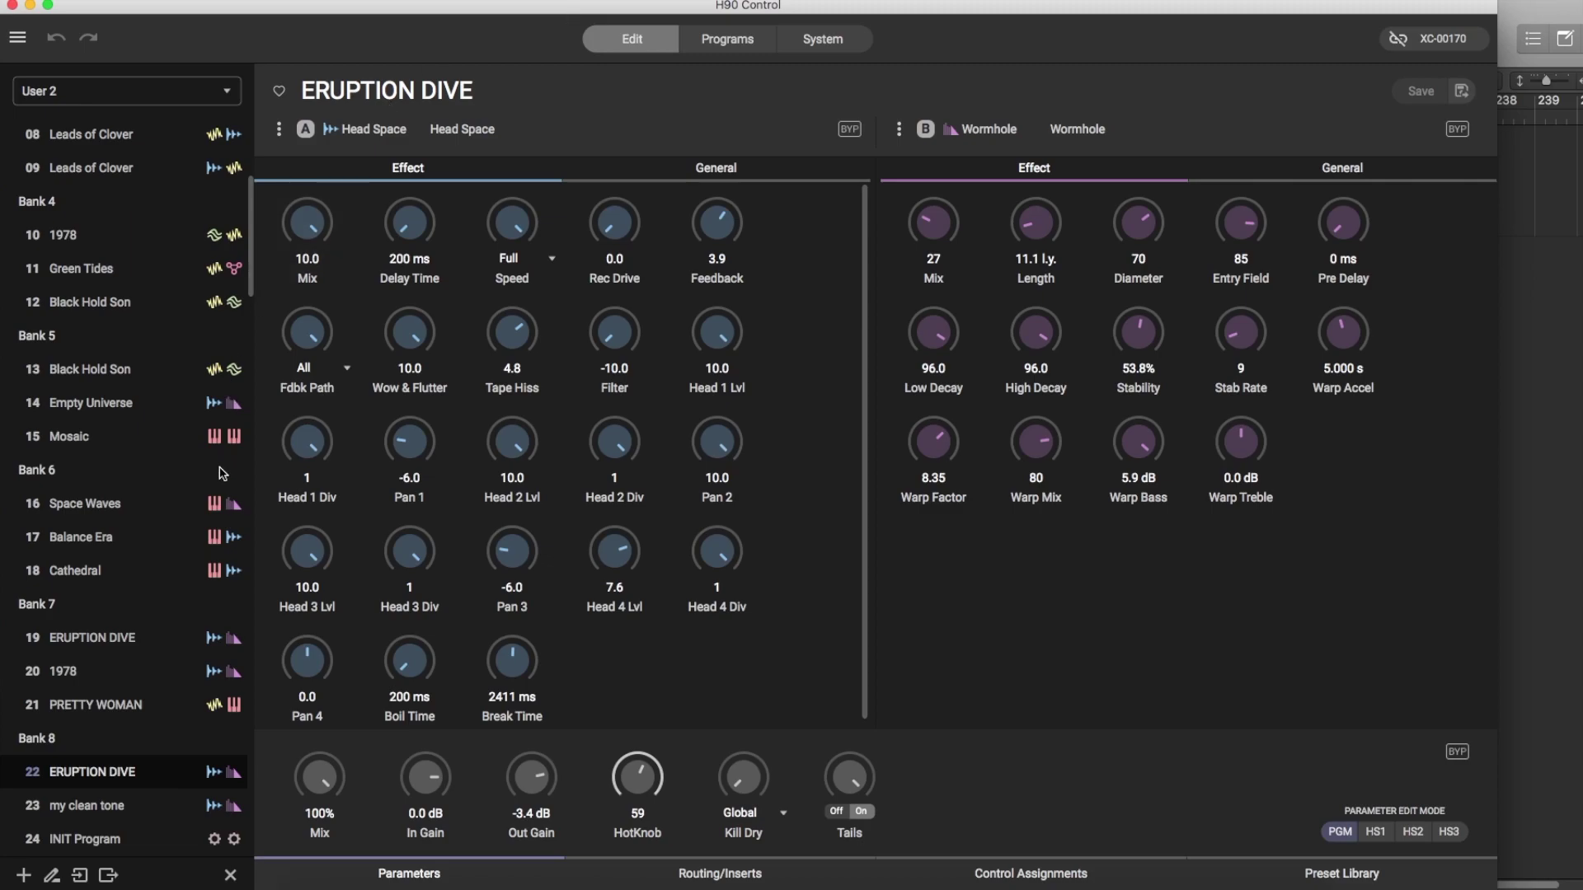
pyautogui.scroll(3, 243, 210)
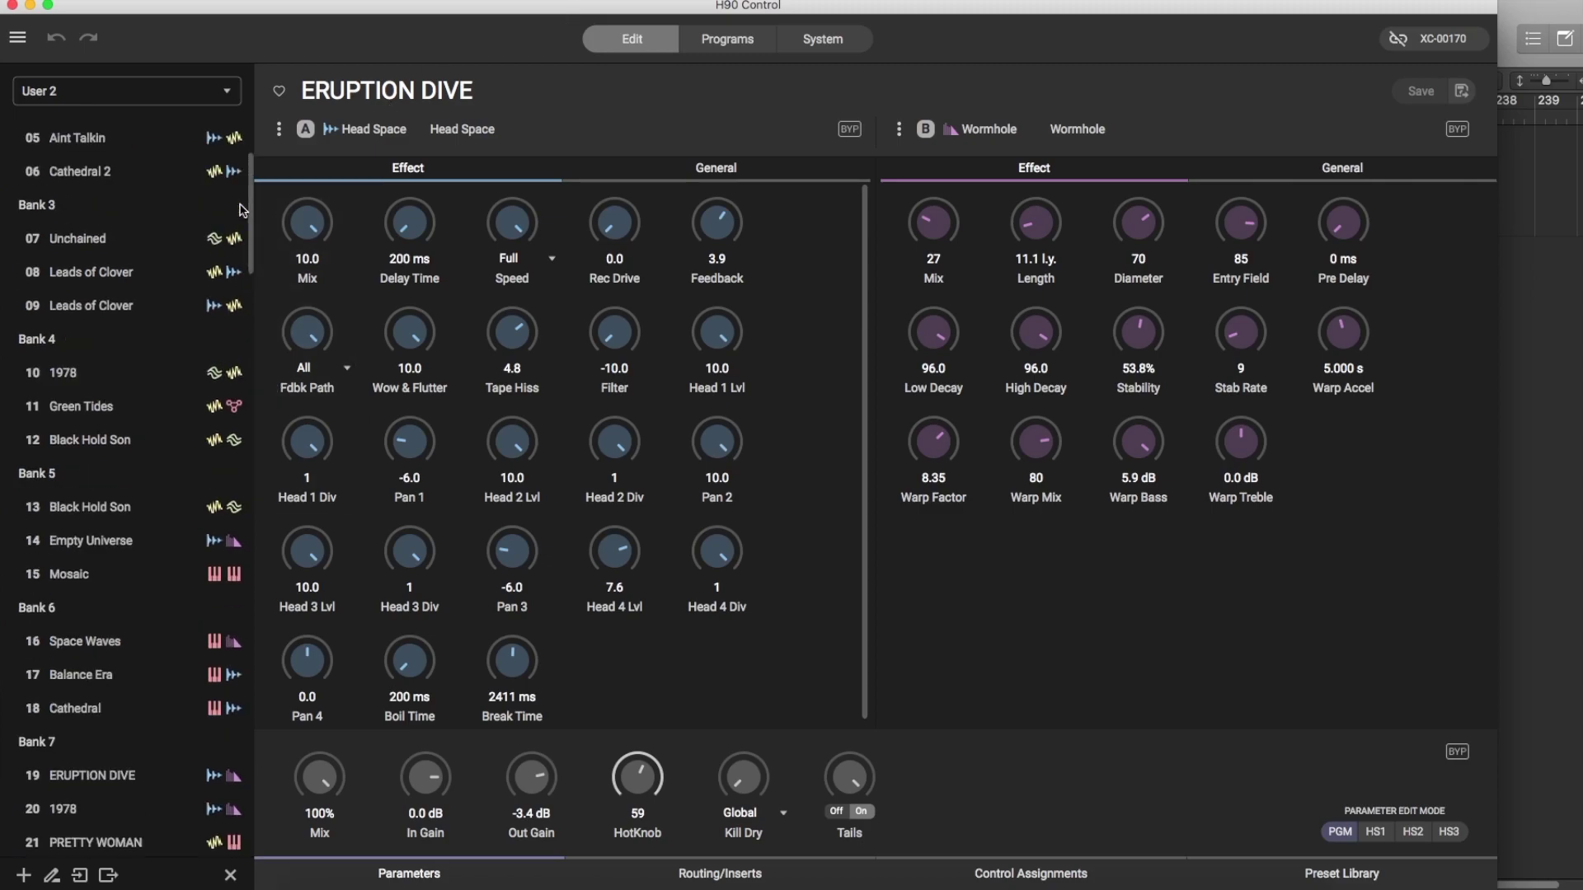
pyautogui.scroll(4, 238, 174)
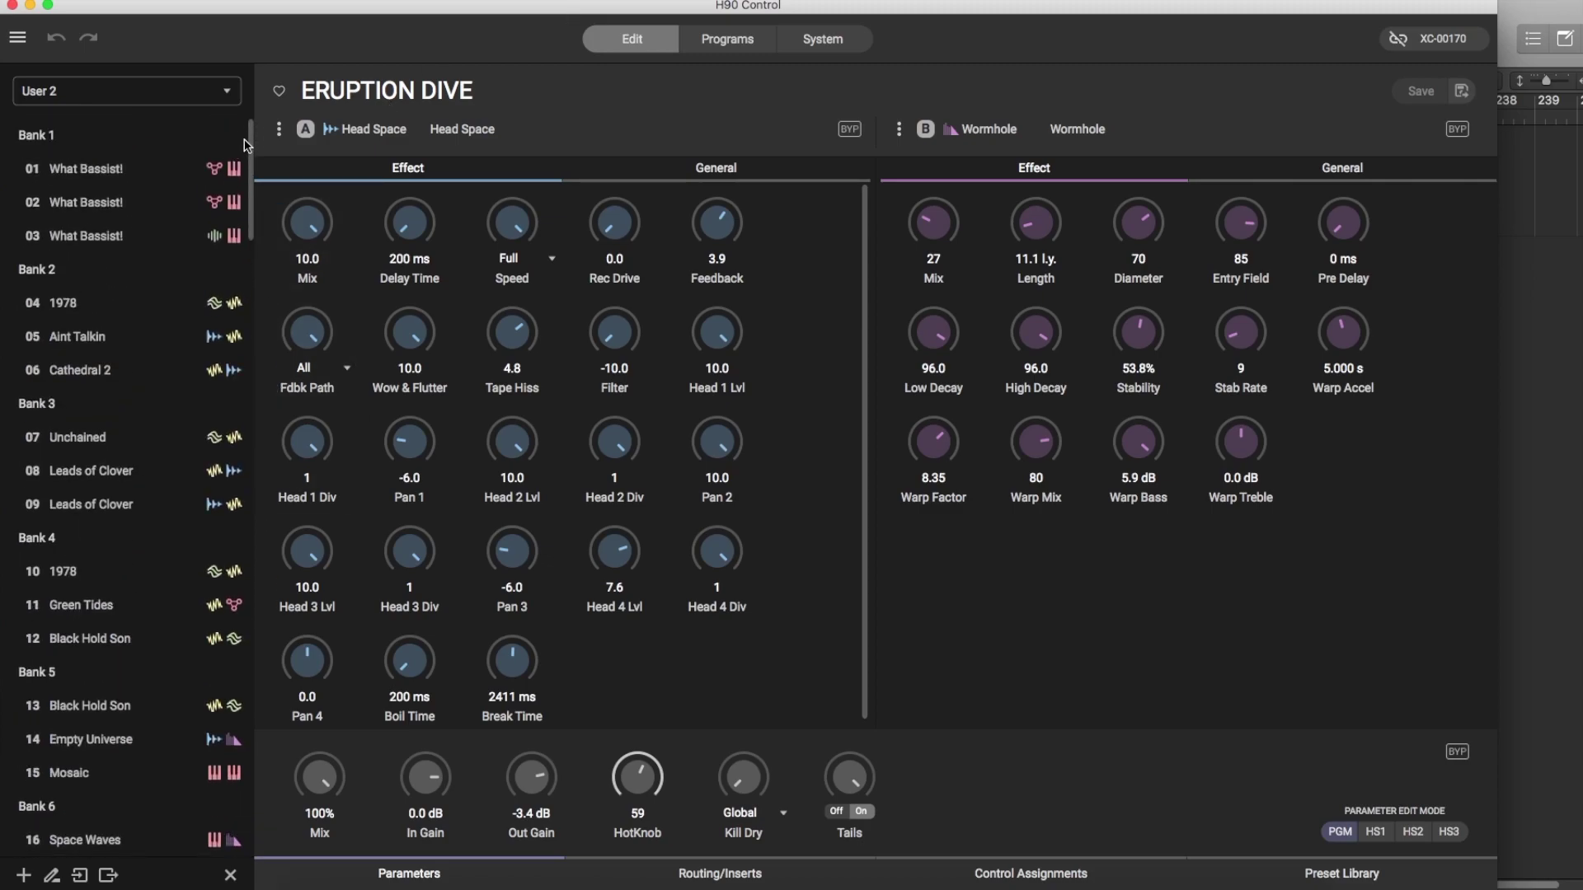
pyautogui.moveTo(250, 180); pyautogui.dragTo(251, 577)
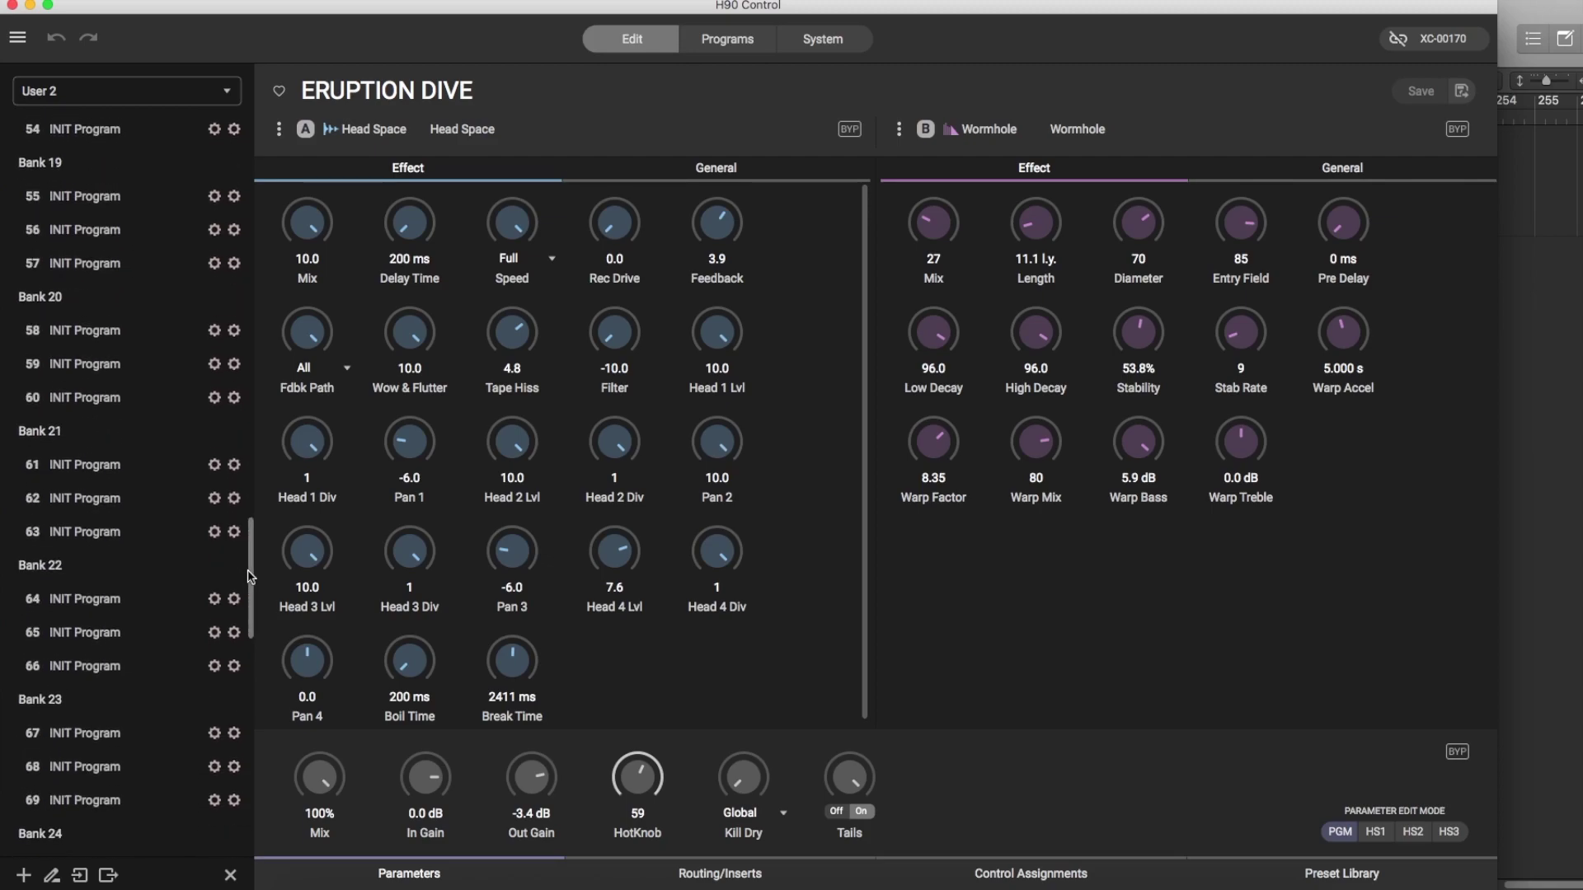
pyautogui.moveTo(252, 562); pyautogui.dragTo(232, 151)
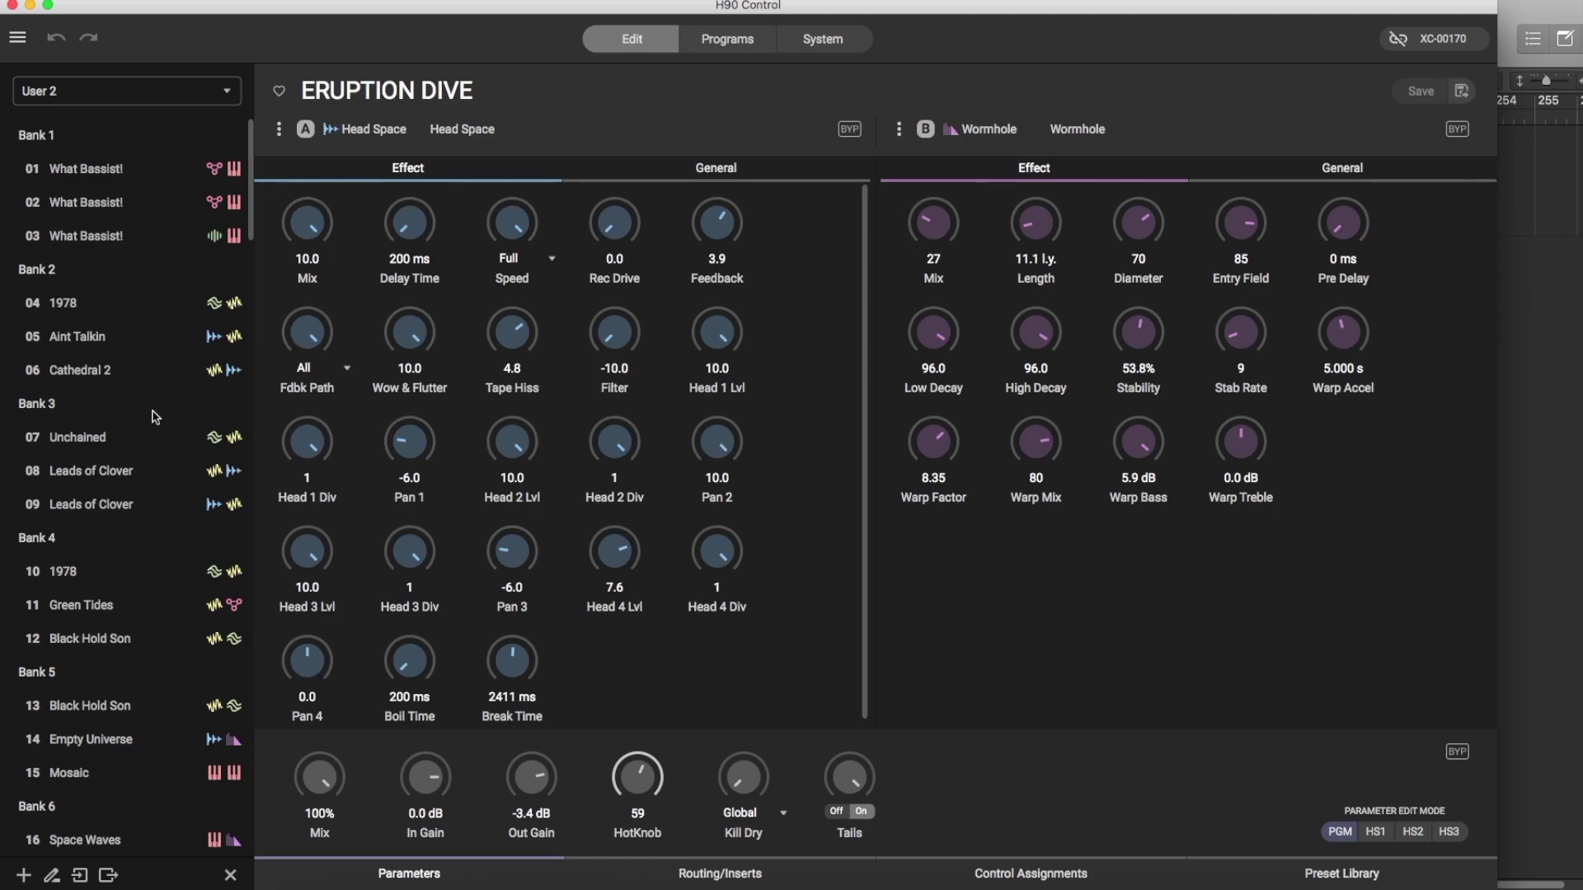
pyautogui.moveTo(251, 224); pyautogui.dragTo(255, 122)
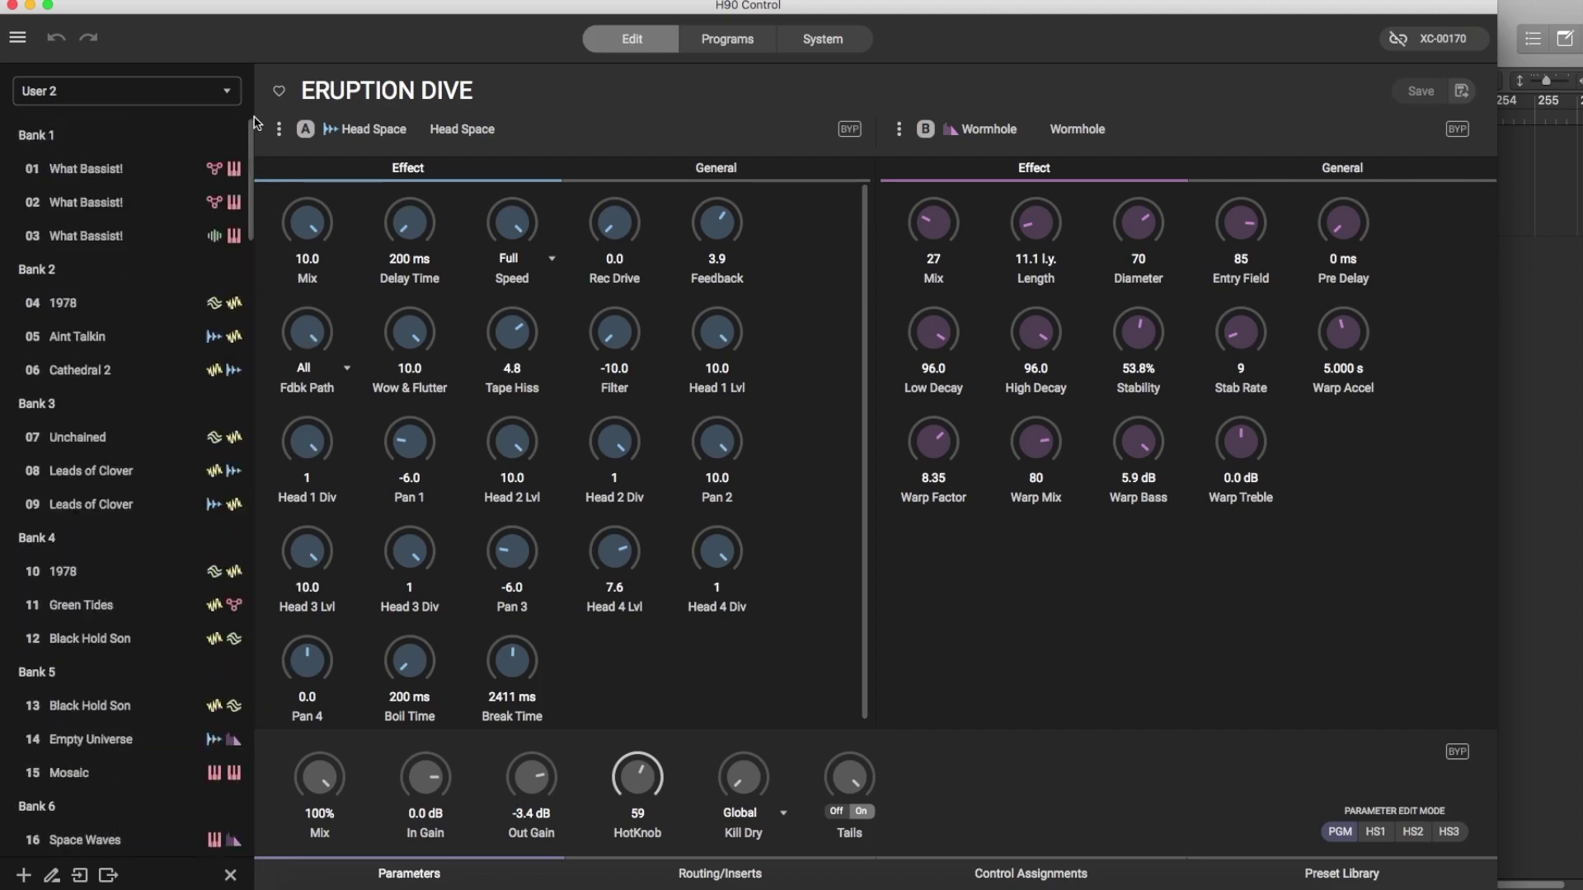